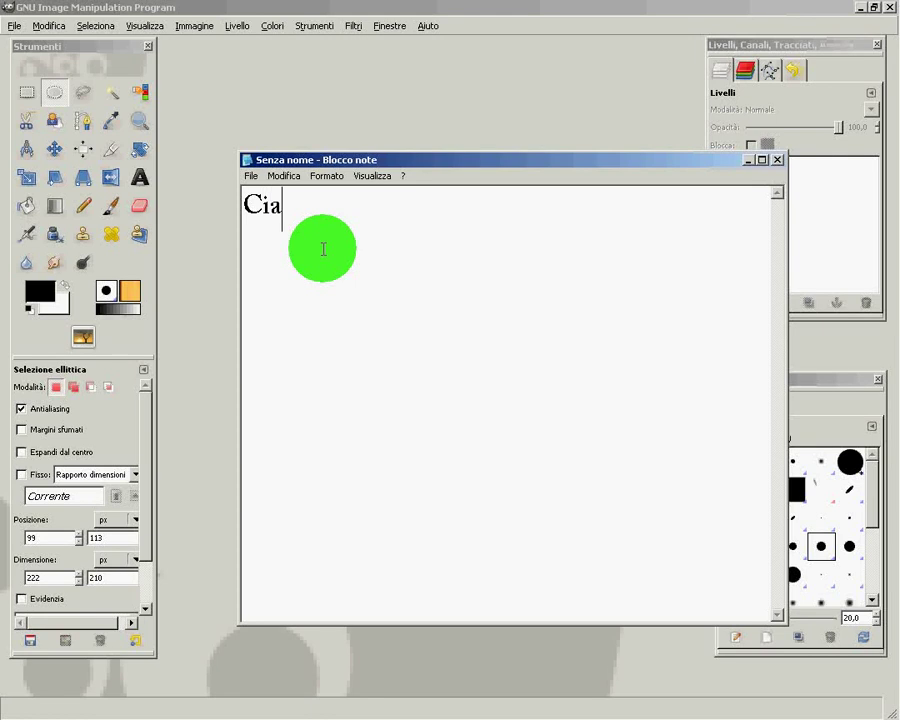
In Notepad, type the greeting and 'Oggi vi farò vedere come fare un rasengan... con'
type("o a tutti.")
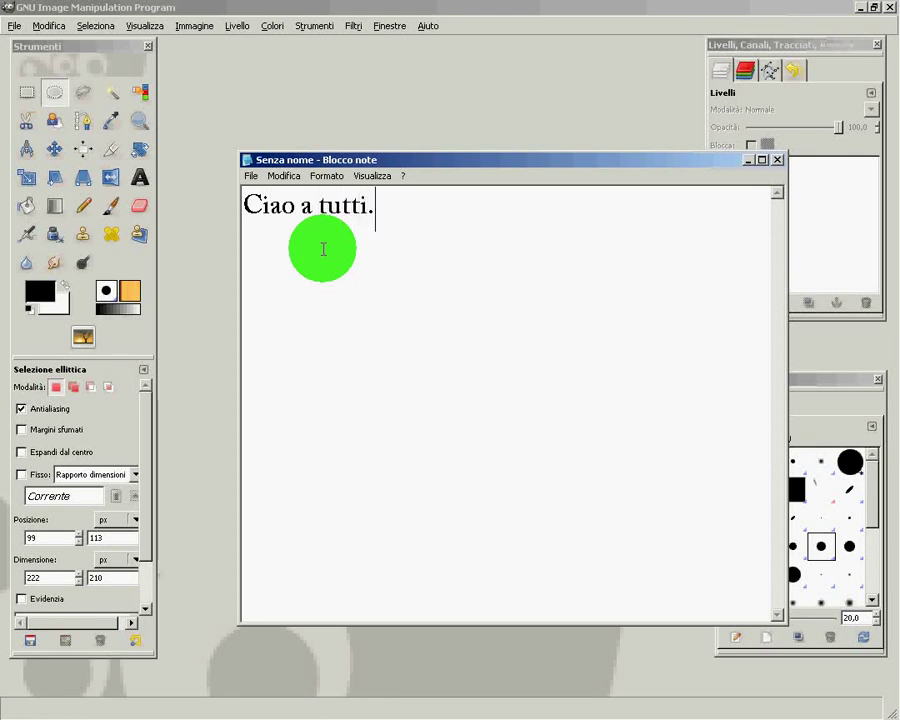
key("Return")
type("O")
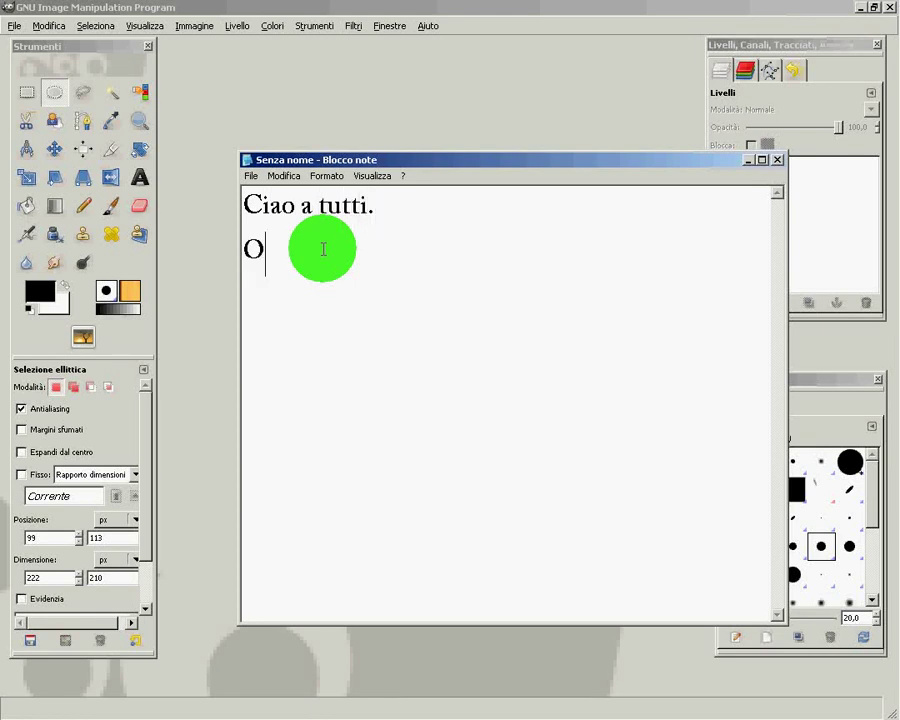
type("ggi i")
key("BackSpace")
type("vi fa")
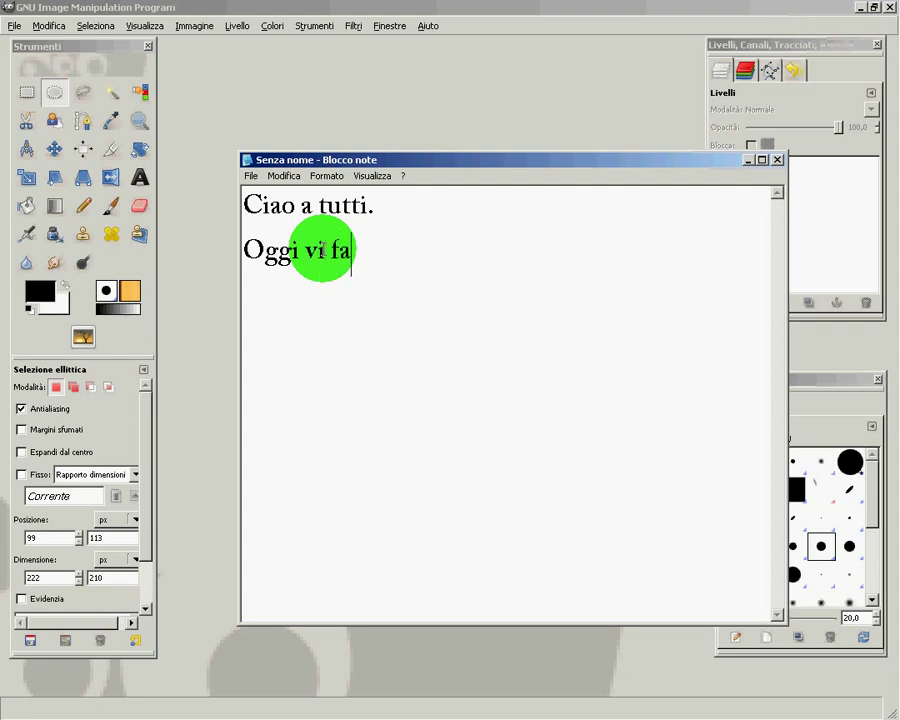
type("rò veder")
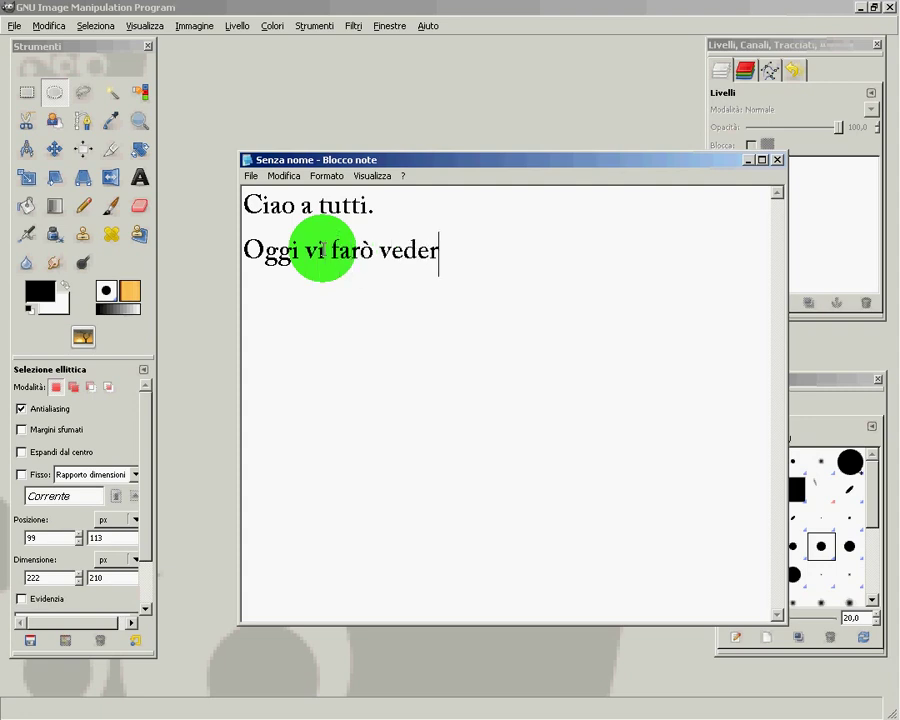
type("e come d")
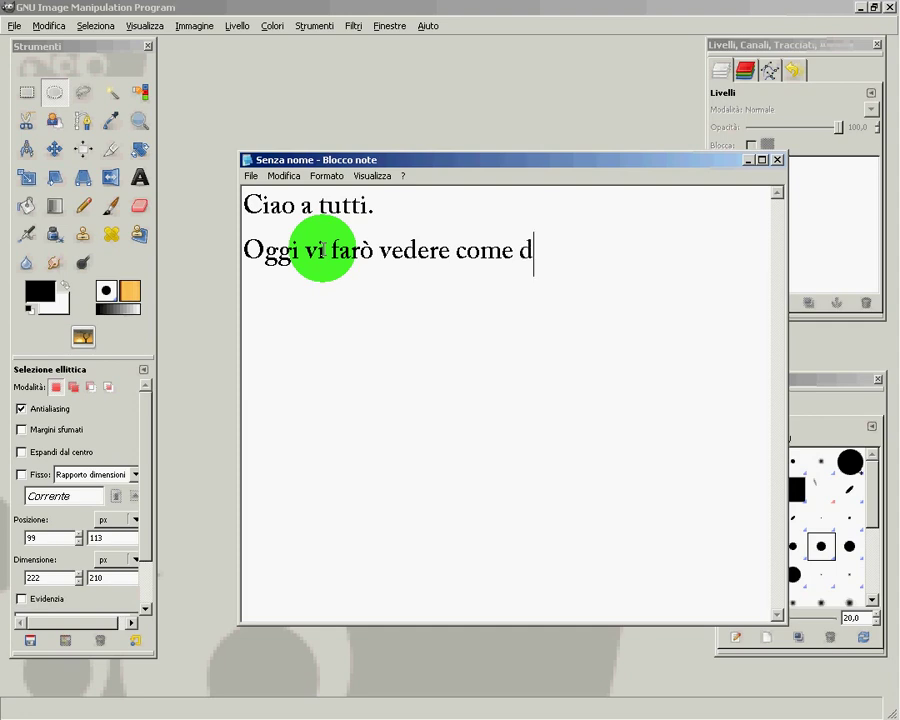
key("BackSpace")
type("fare u")
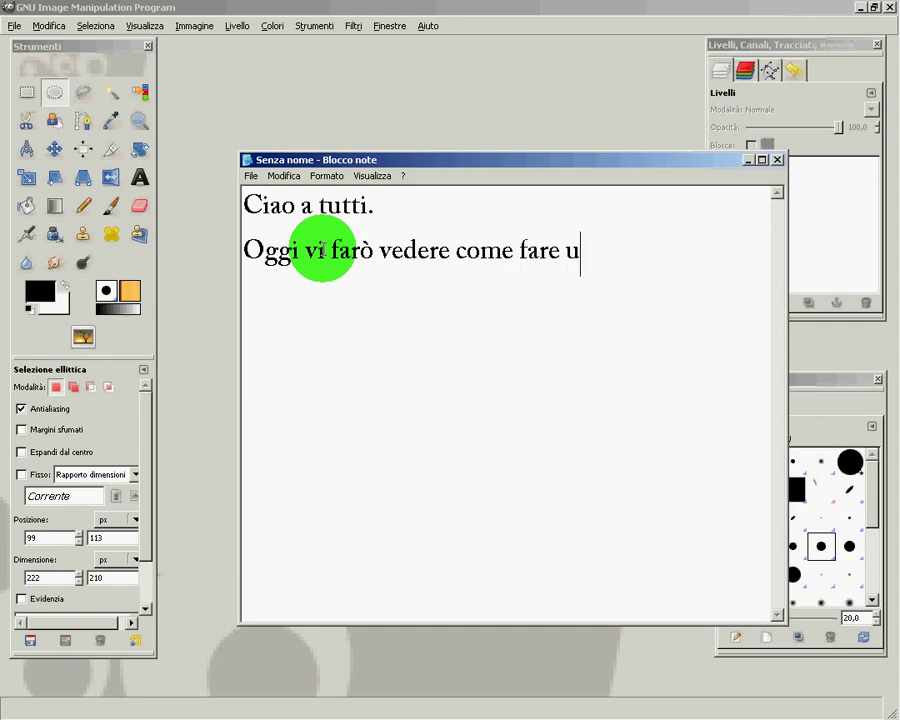
type("n rasenga")
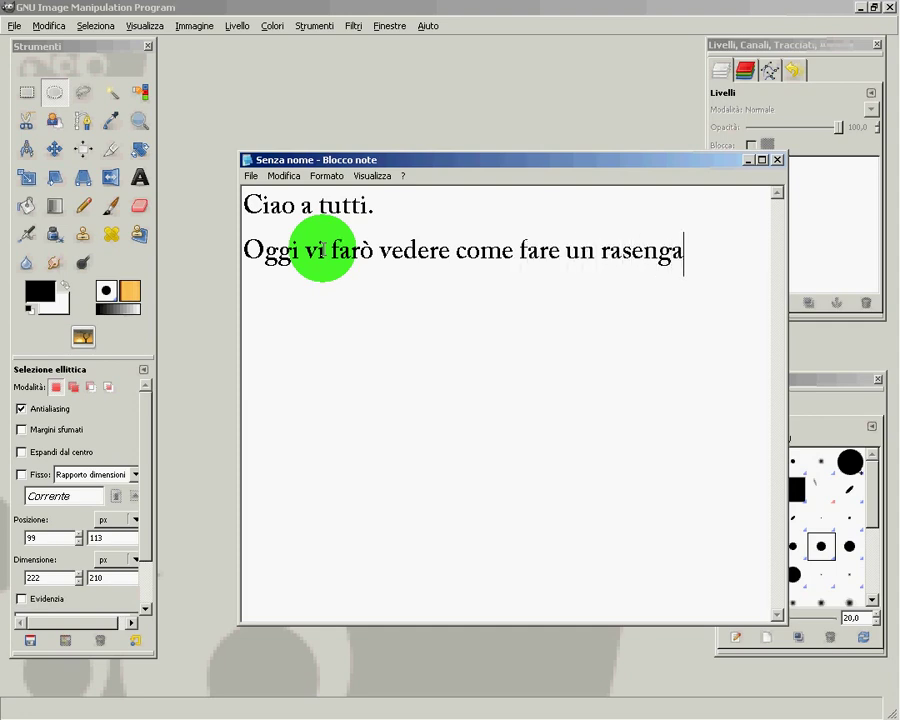
type("n... ")
type("con")
Add the lines 'The Gimp 2.6.6' and 'Iniziamo...', then minimize Notepad
key("Return")
type("The")
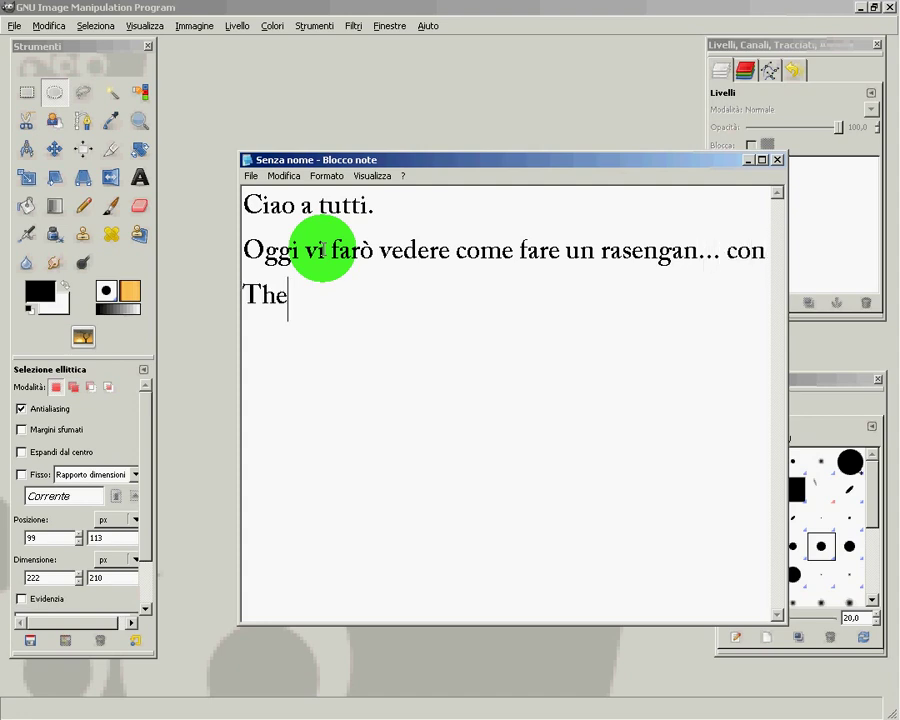
type(" Gimp 2.")
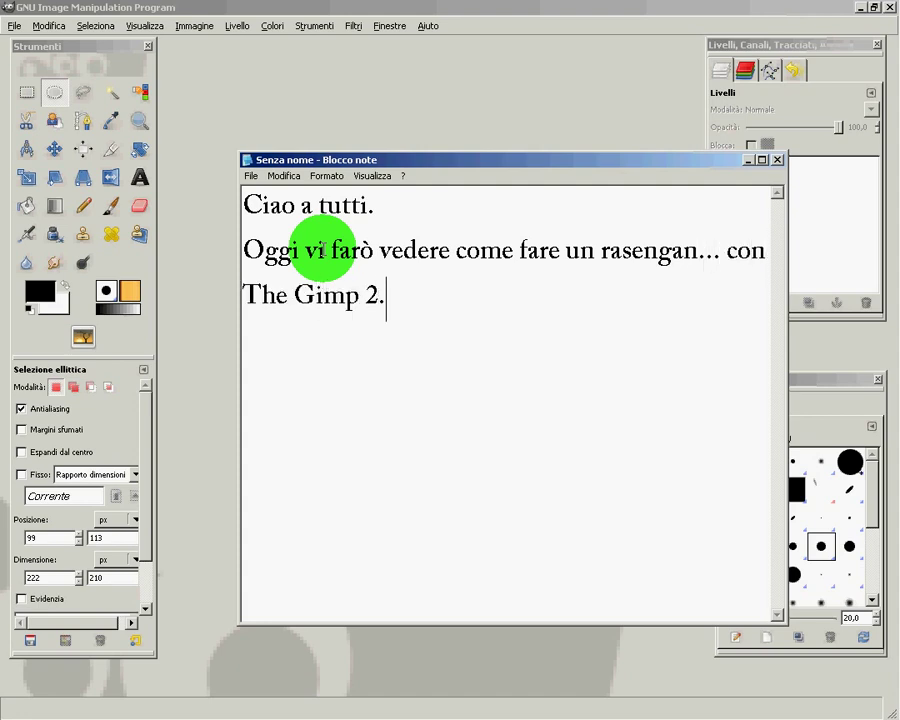
type("6.6")
key("Return")
key("Return")
type("In")
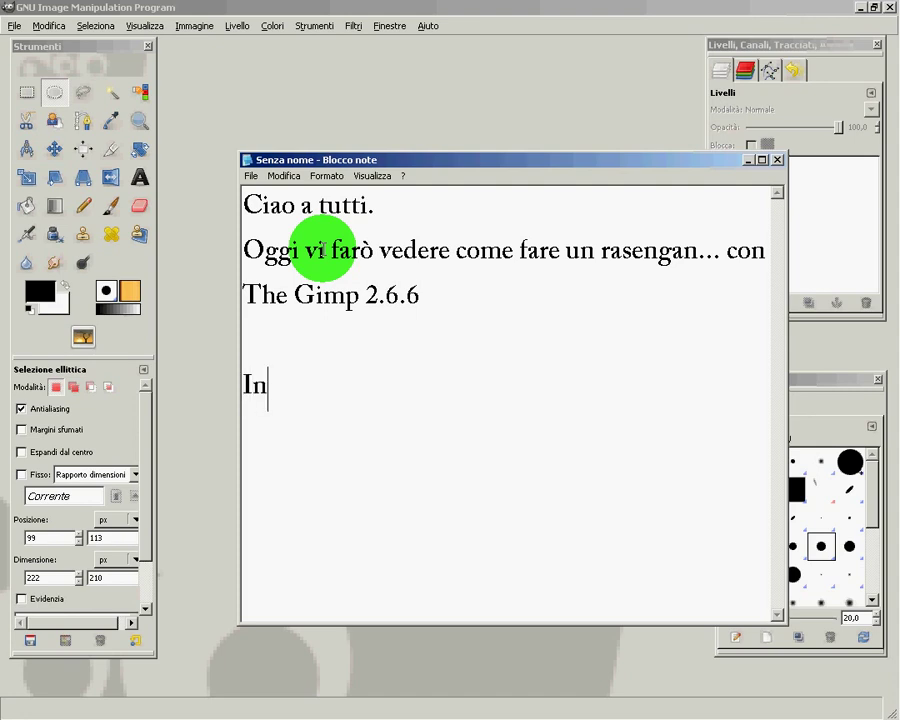
type("iziamo...")
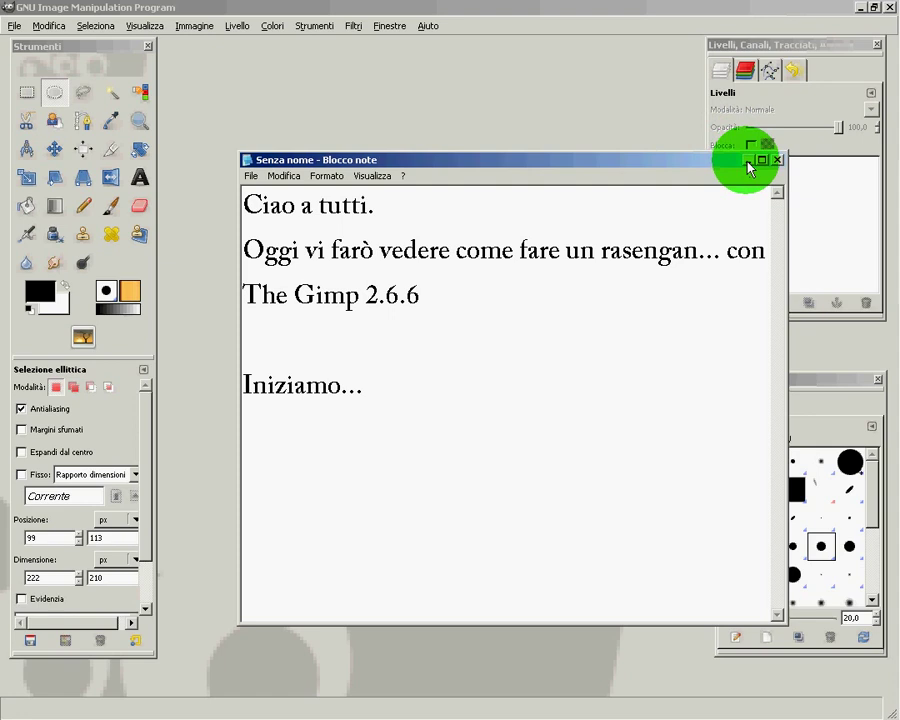
left_click(748, 161)
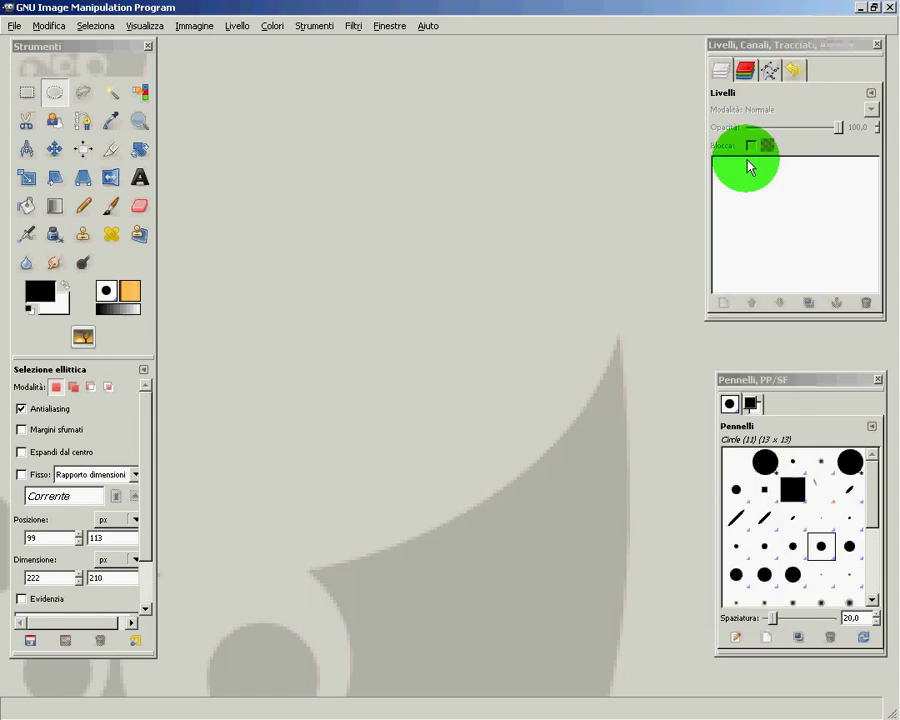
Create a new 400×400 px white image with File > Nuovo
left_click(14, 28)
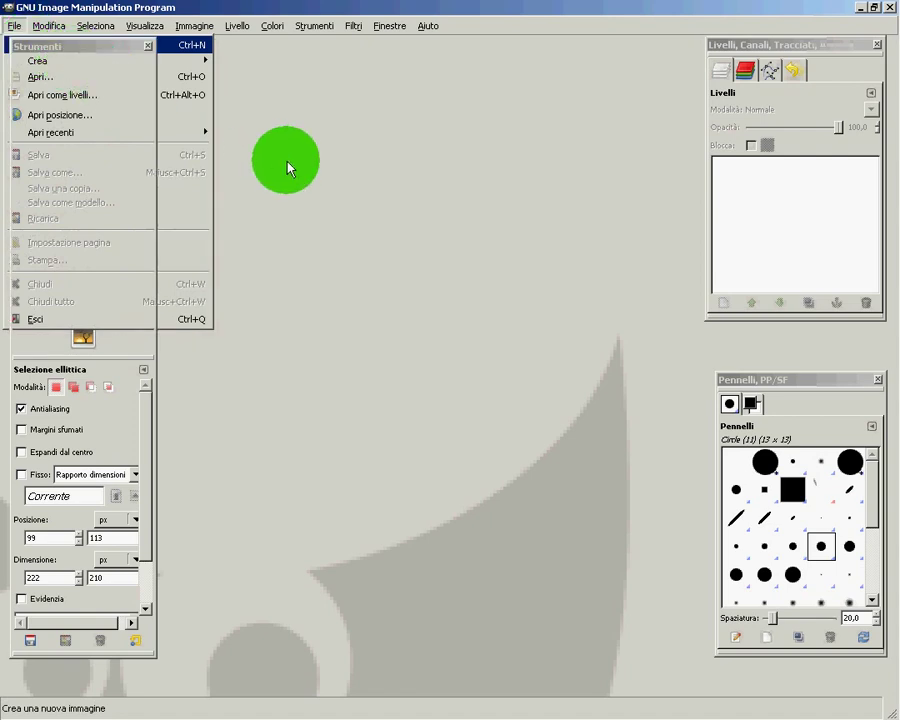
key("Return")
double_click(355, 302)
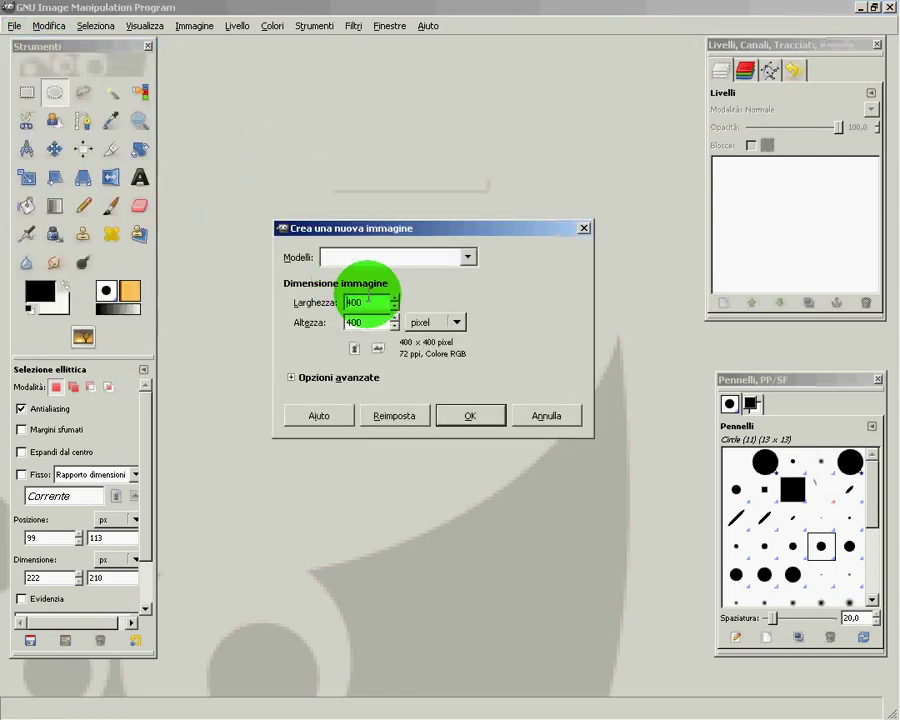
double_click(355, 322)
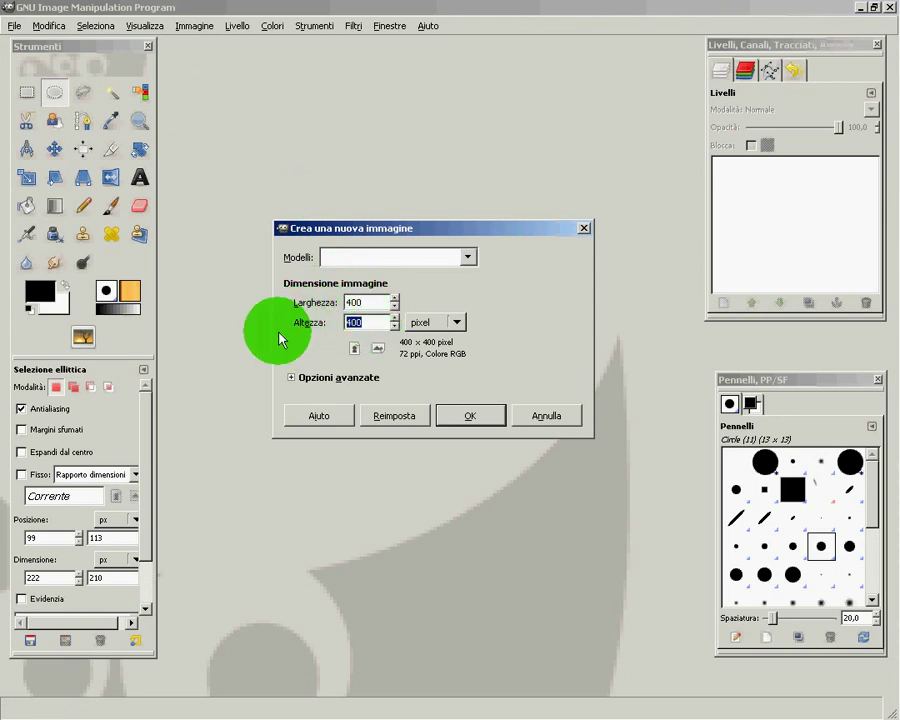
left_click(468, 416)
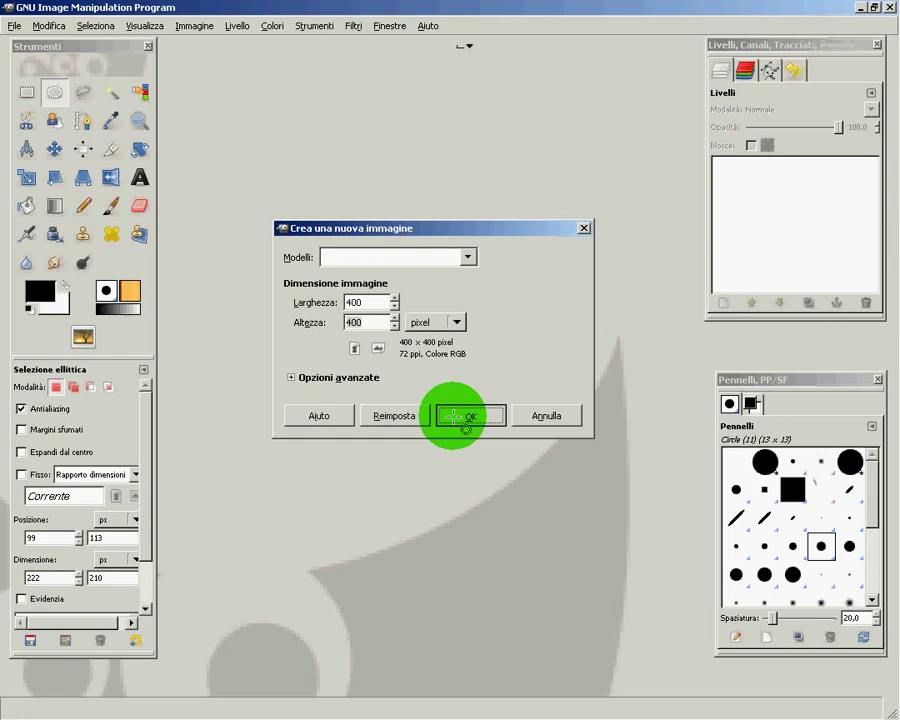
left_click(459, 418)
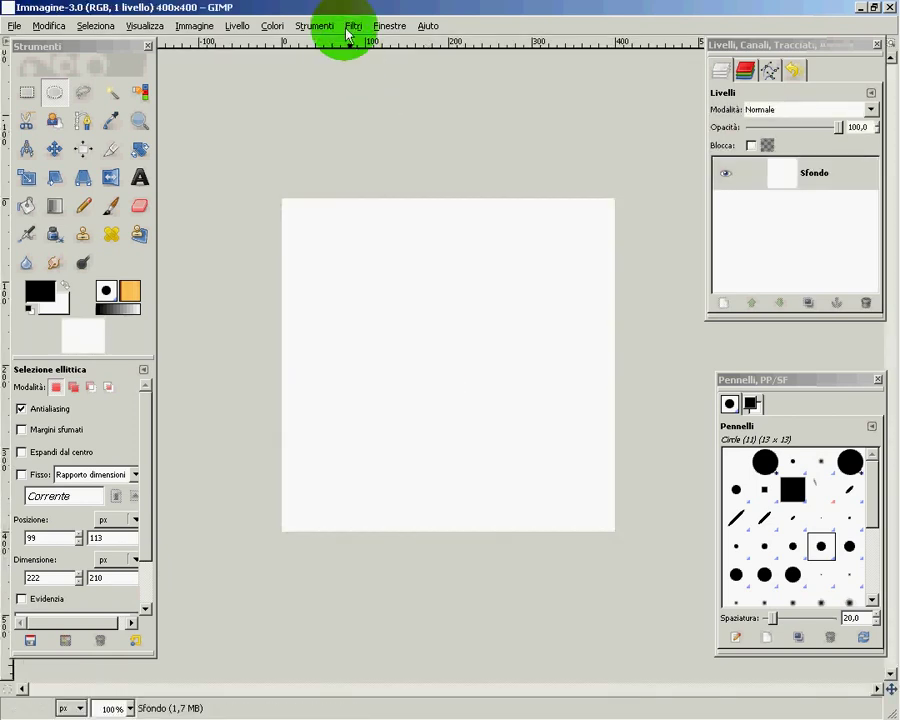
Render a blue Supernova with radius 34, 700 spokes and random hue 0
left_click(350, 27)
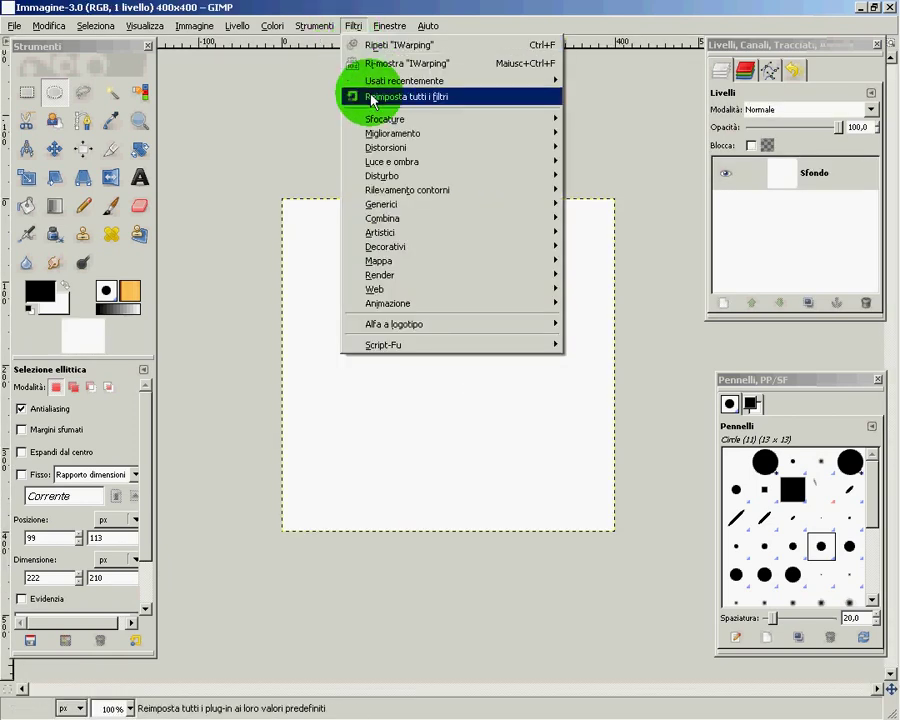
mouse_move(420, 161)
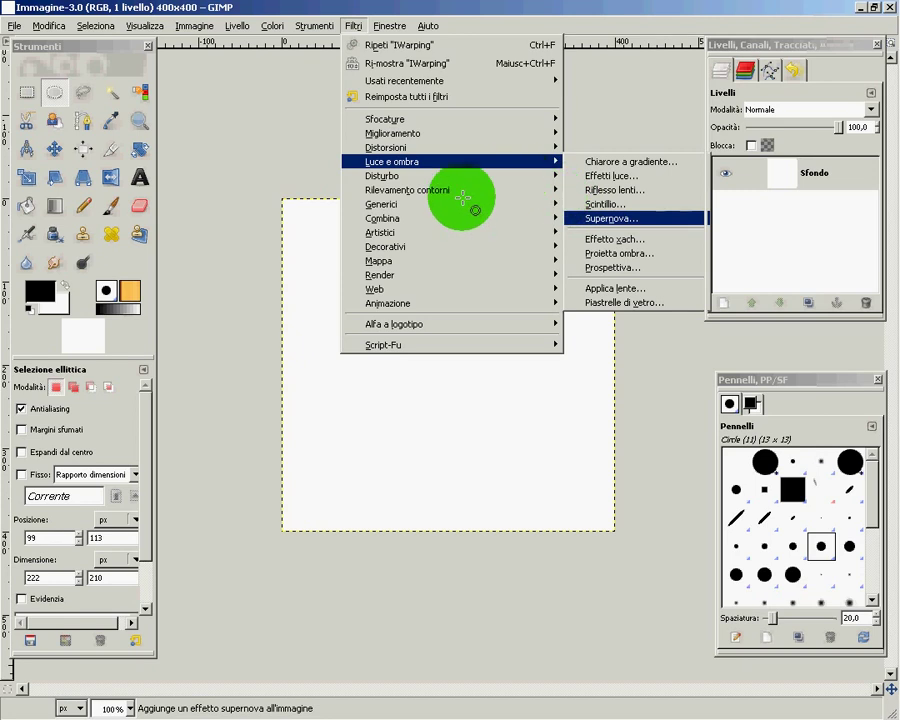
key("Escape")
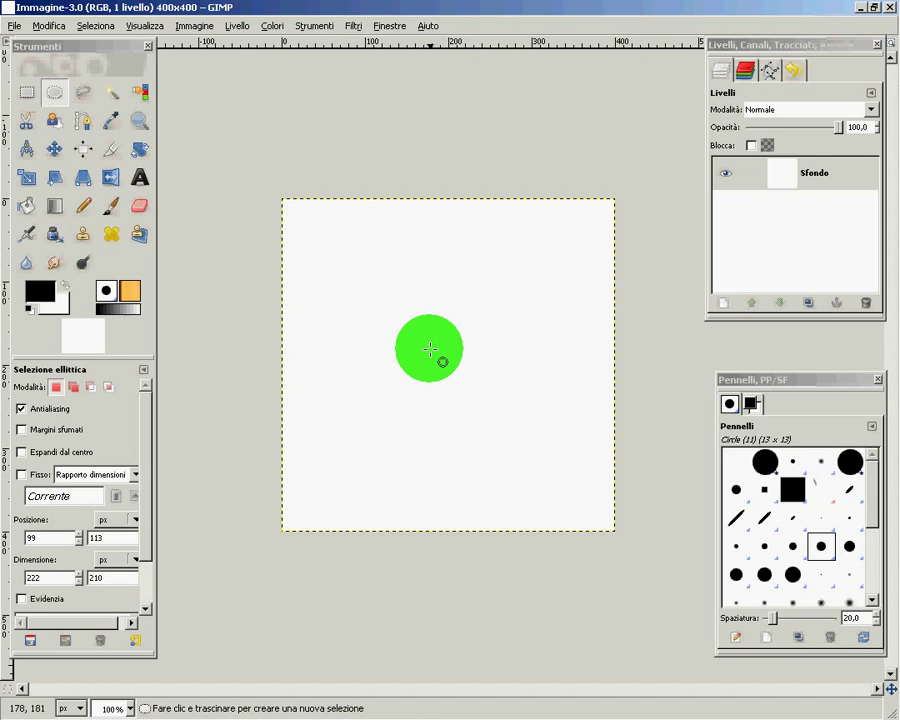
key("ctrl+shift+f")
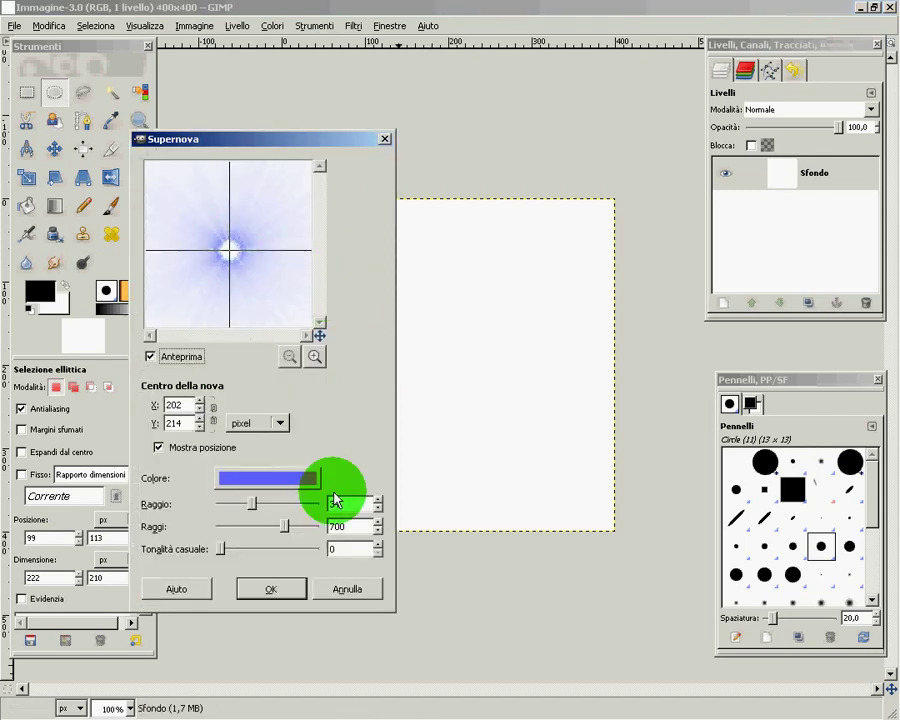
double_click(336, 503)
key("Tab")
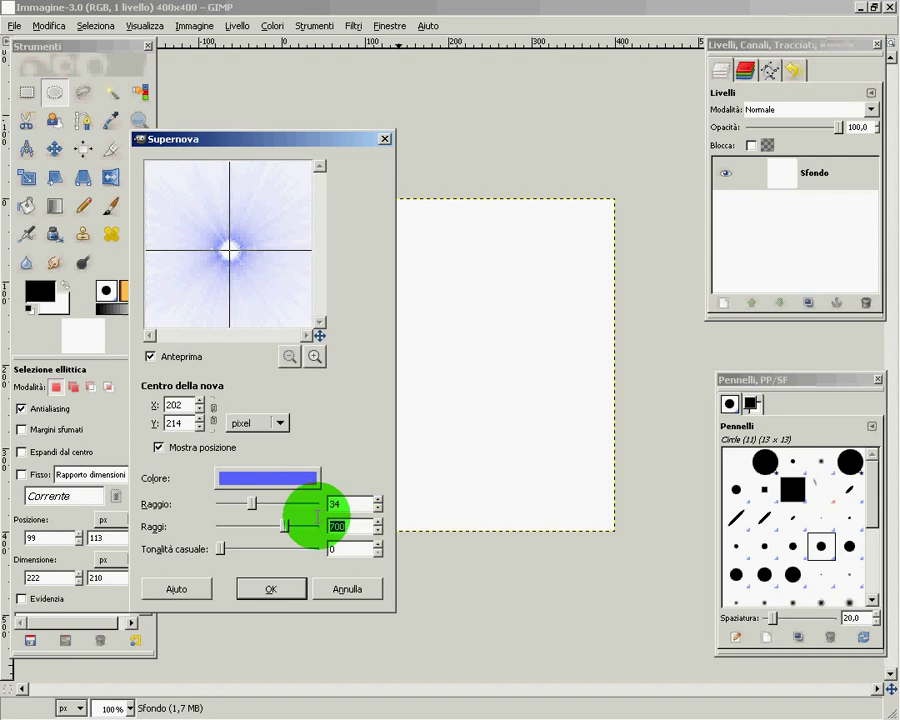
key("Tab")
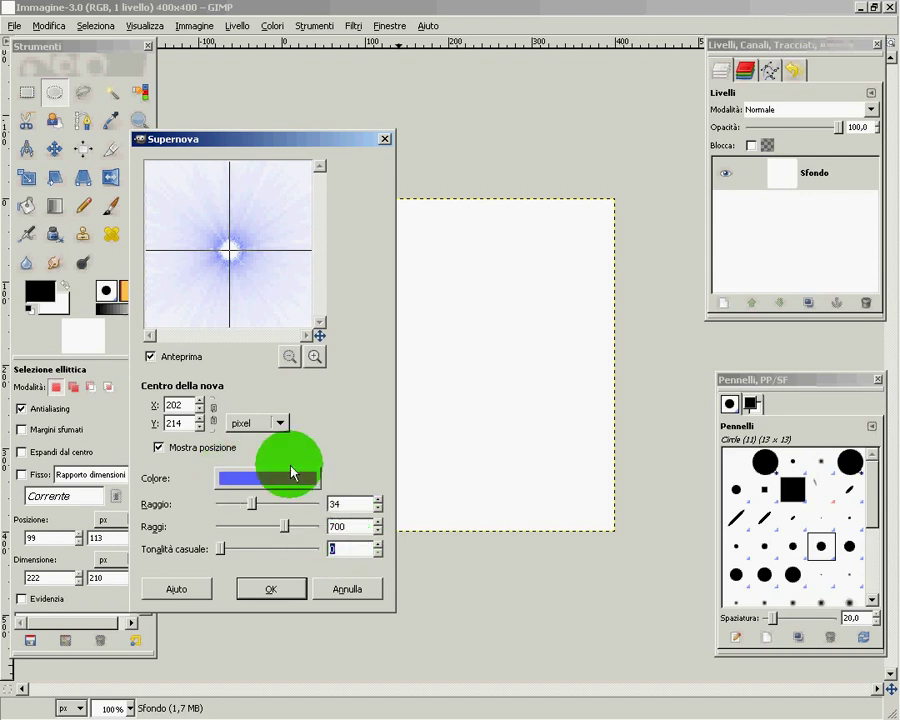
left_click(269, 588)
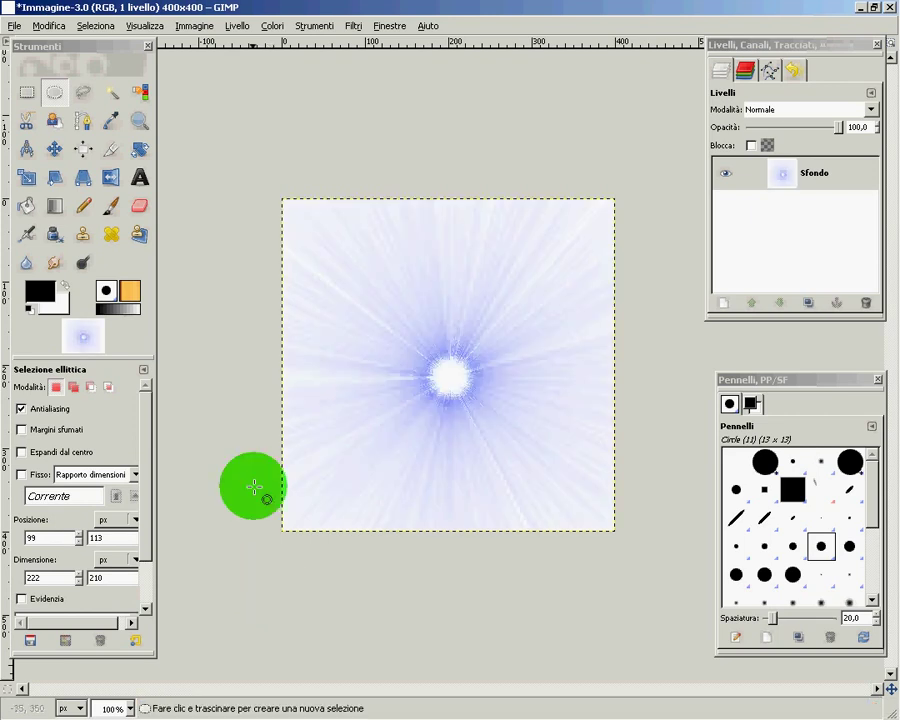
Twist the supernova counter-clockwise with IWarp at deform radius 250
left_click(352, 25)
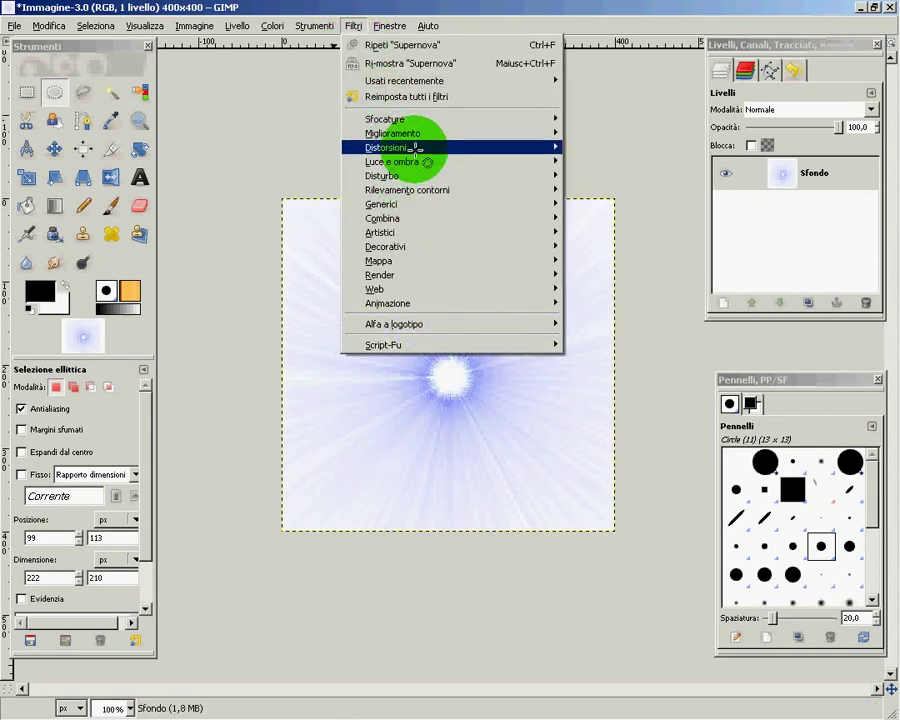
mouse_move(450, 147)
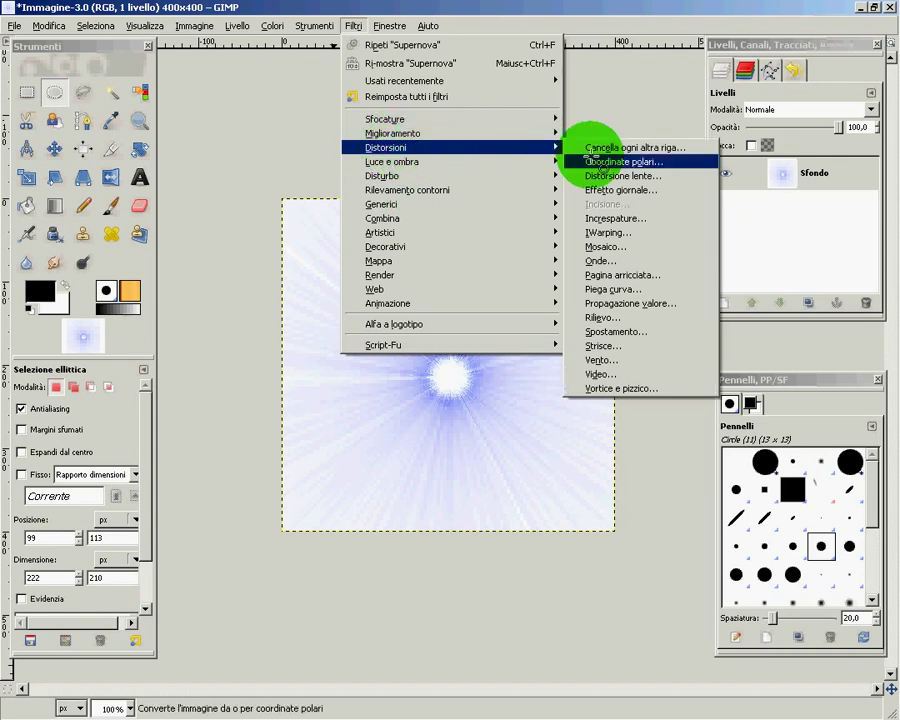
left_click(600, 232)
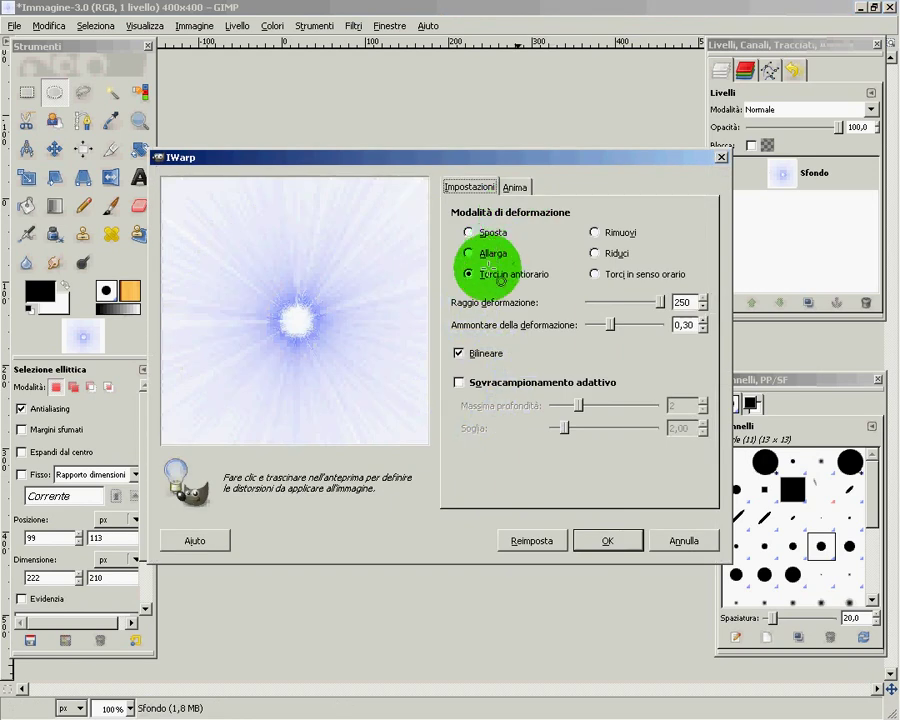
double_click(680, 302)
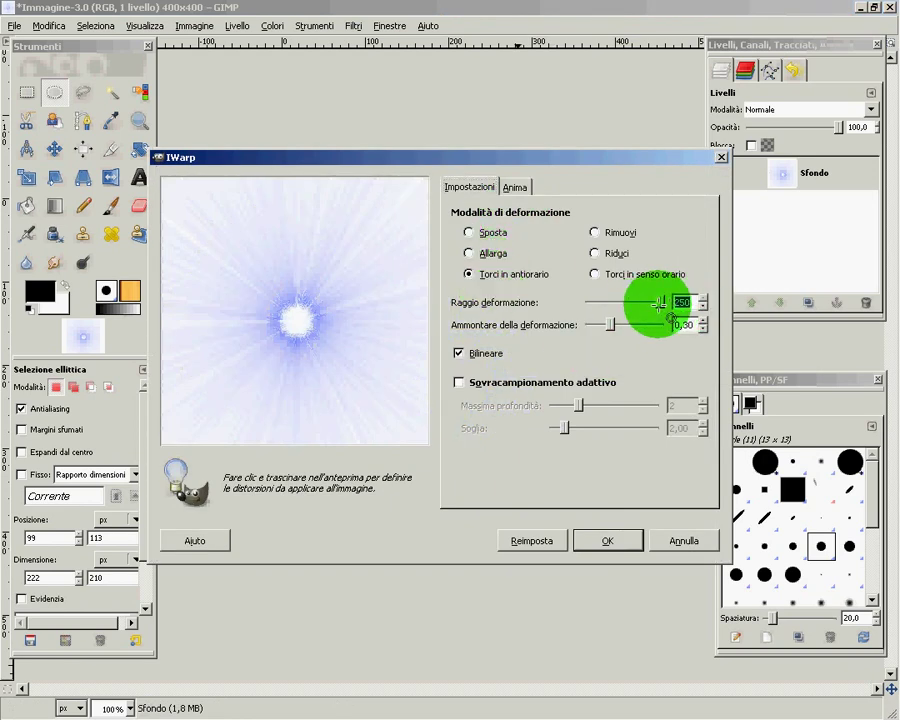
mouse_move(296, 318)
left_mouse_down()
mouse_move(338, 302)
mouse_move(296, 317)
left_mouse_up()
left_click(468, 253)
left_click(468, 273)
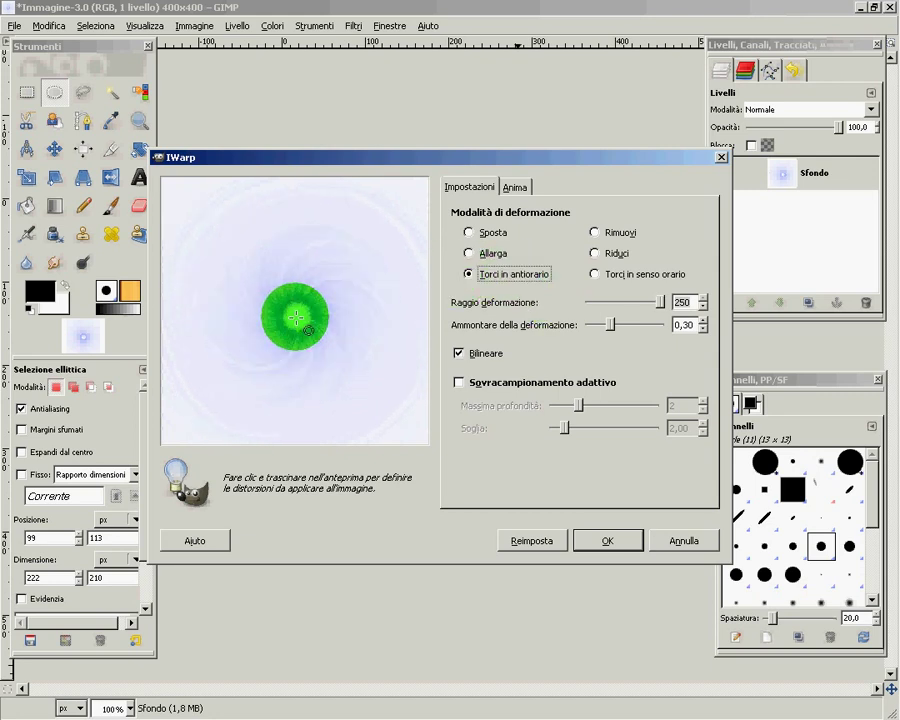
left_click(470, 253)
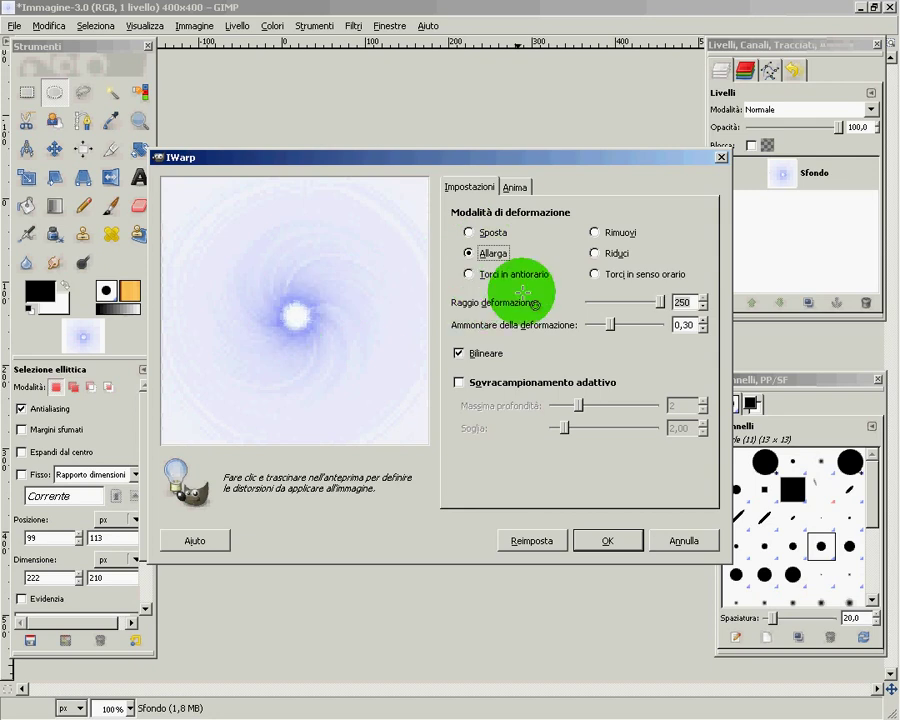
left_click(468, 273)
mouse_move(328, 316)
left_mouse_down()
mouse_move(271, 315)
mouse_move(294, 315)
left_mouse_up()
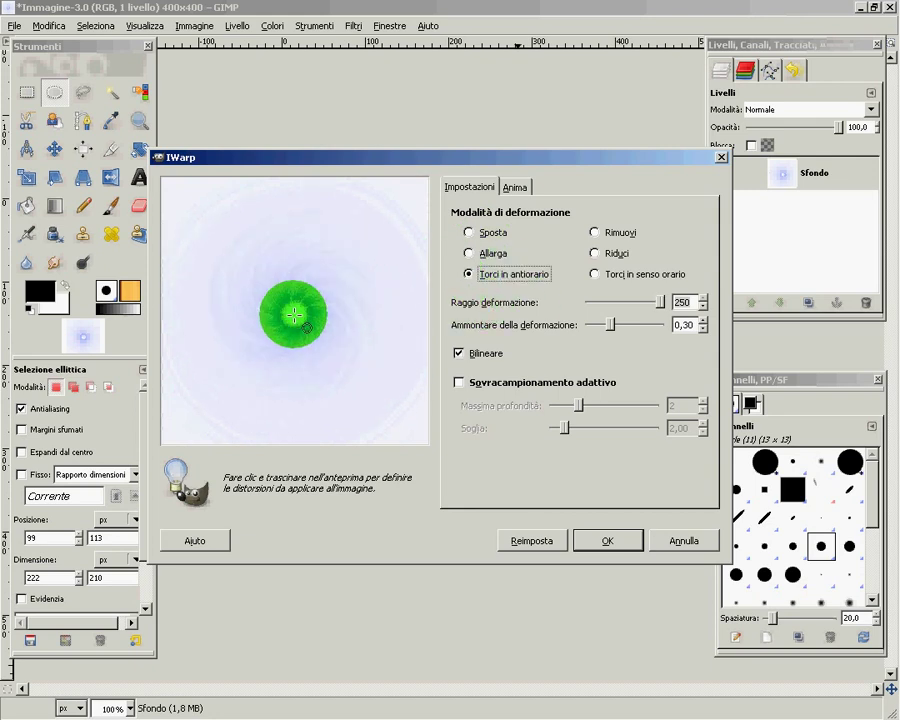
left_click(600, 538)
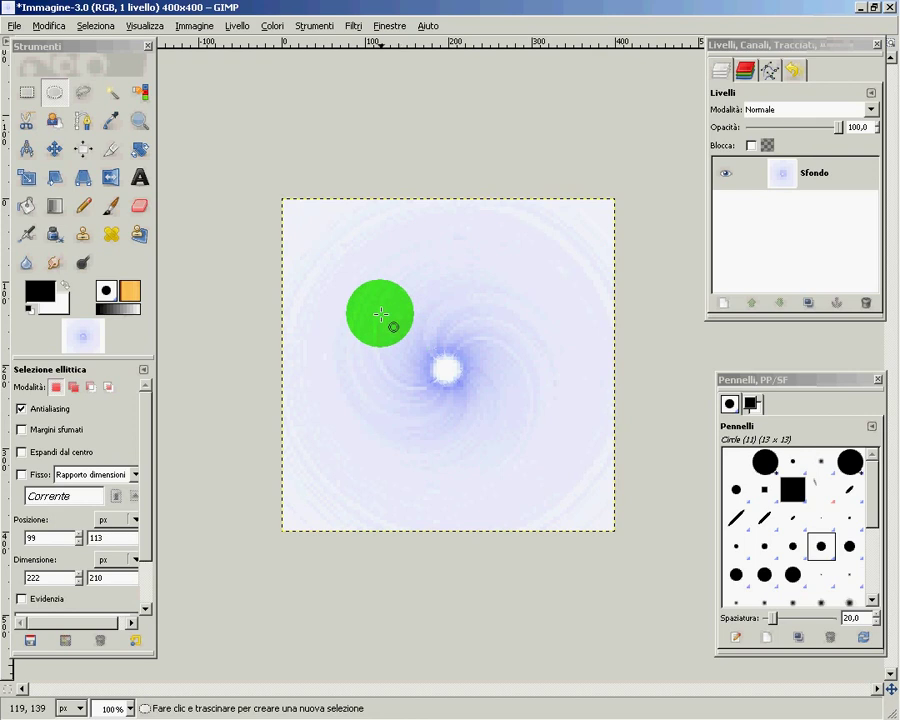
Drag an elliptical selection over the swirl's bright core
mouse_move(381, 315)
left_mouse_down()
mouse_move(465, 400)
mouse_move(510, 430)
mouse_move(520, 459)
left_mouse_up()
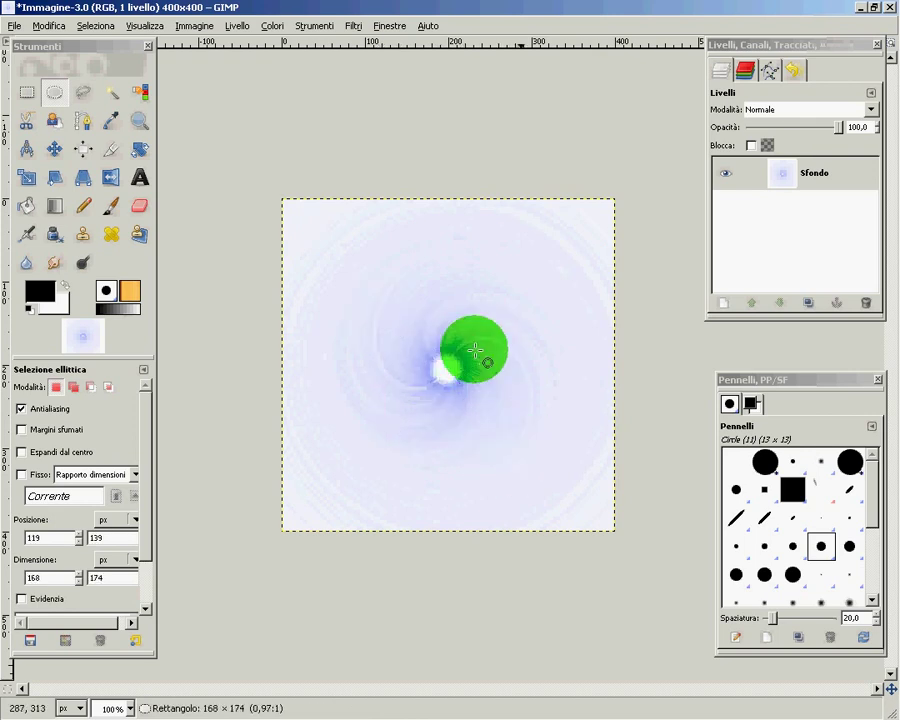
Adjust the ellipse to roughly 212×206 px, centred on the swirl
left_click_drag(450, 333, 450, 313)
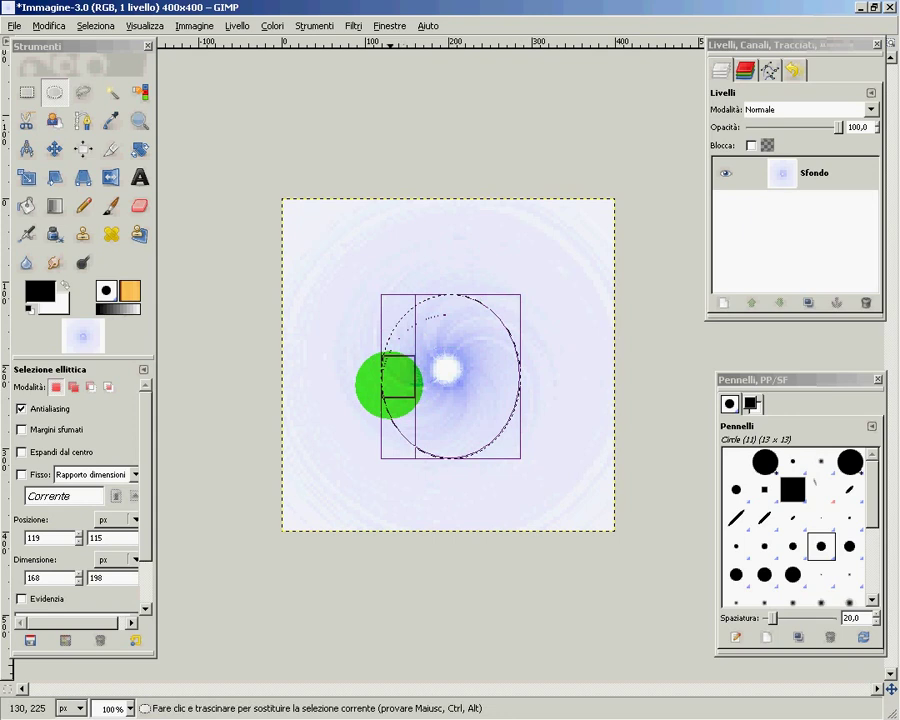
left_click_drag(392, 378, 350, 378)
mouse_move(437, 374)
left_mouse_down()
mouse_move(455, 374)
mouse_move(453, 366)
left_mouse_up()
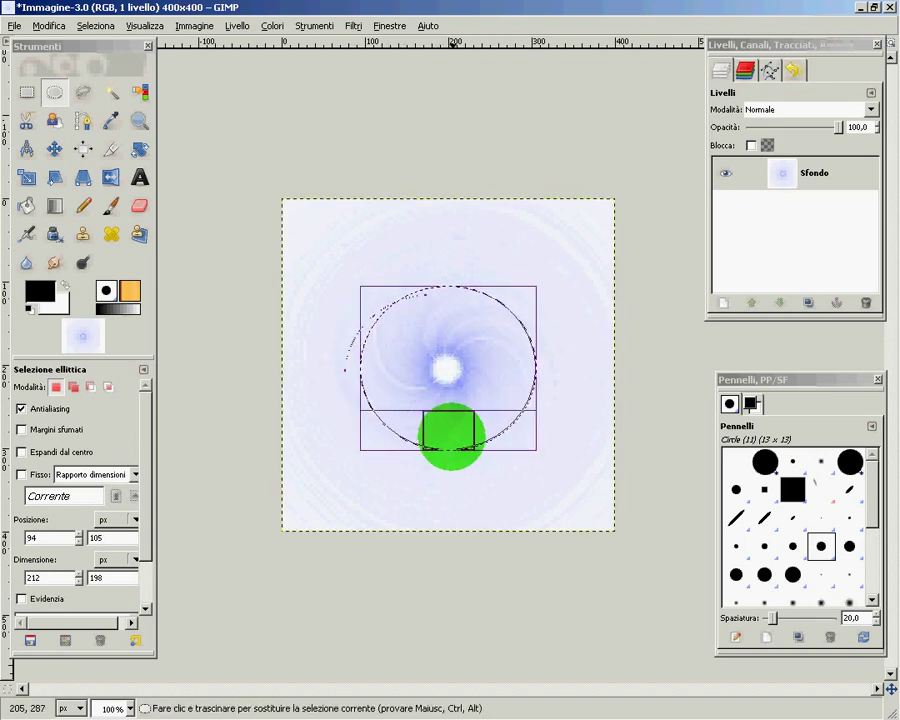
left_click_drag(452, 432, 452, 441)
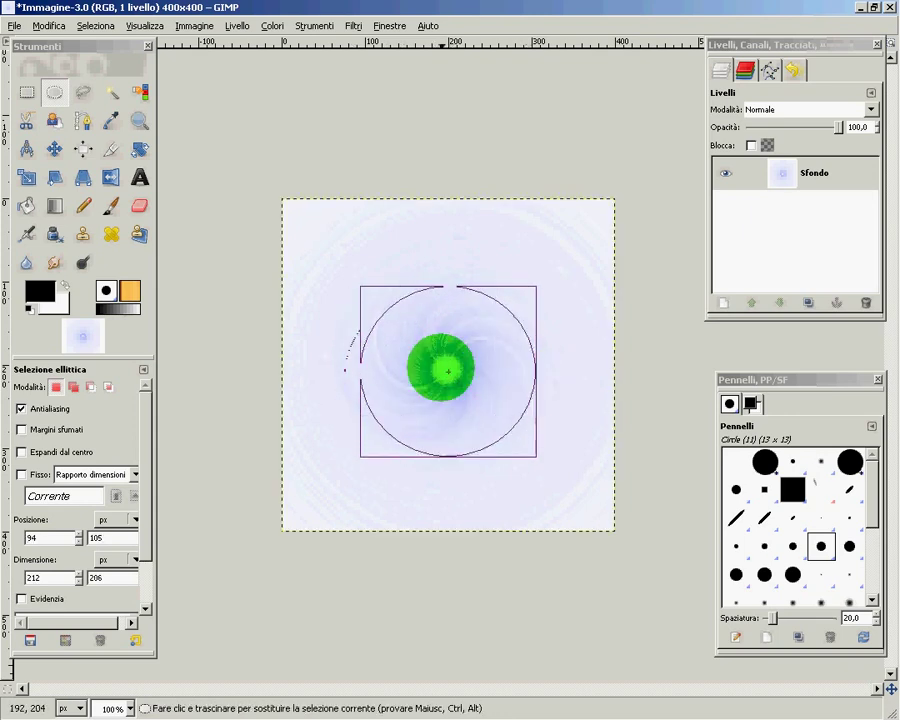
left_click(437, 368)
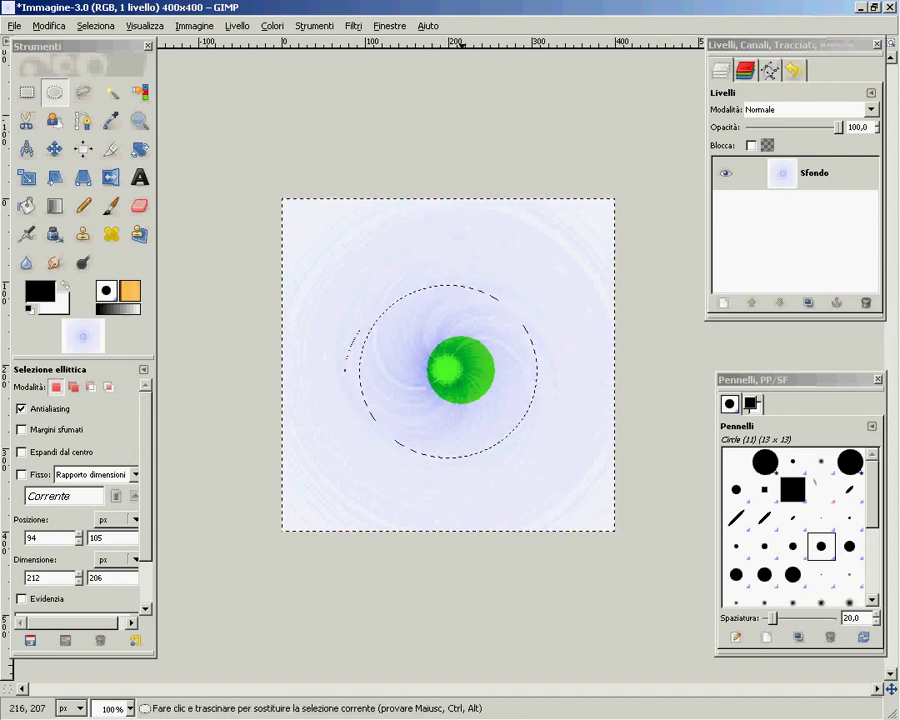
Invert the selection and delete the outside, leaving the swirl in a circle on white
key("ctrl+i")
key("Delete")
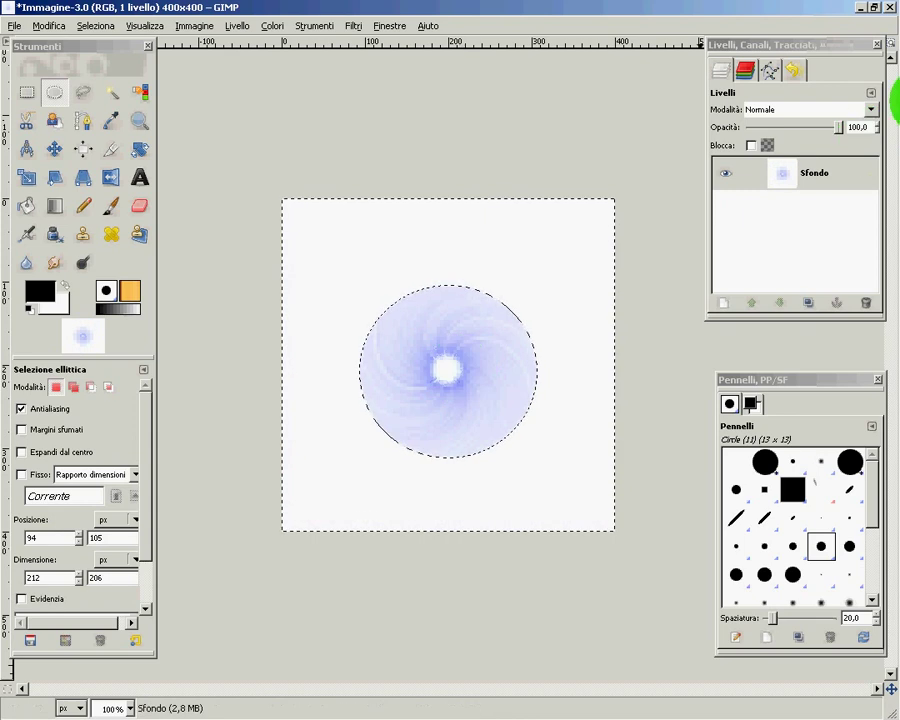
key("alt+Tab")
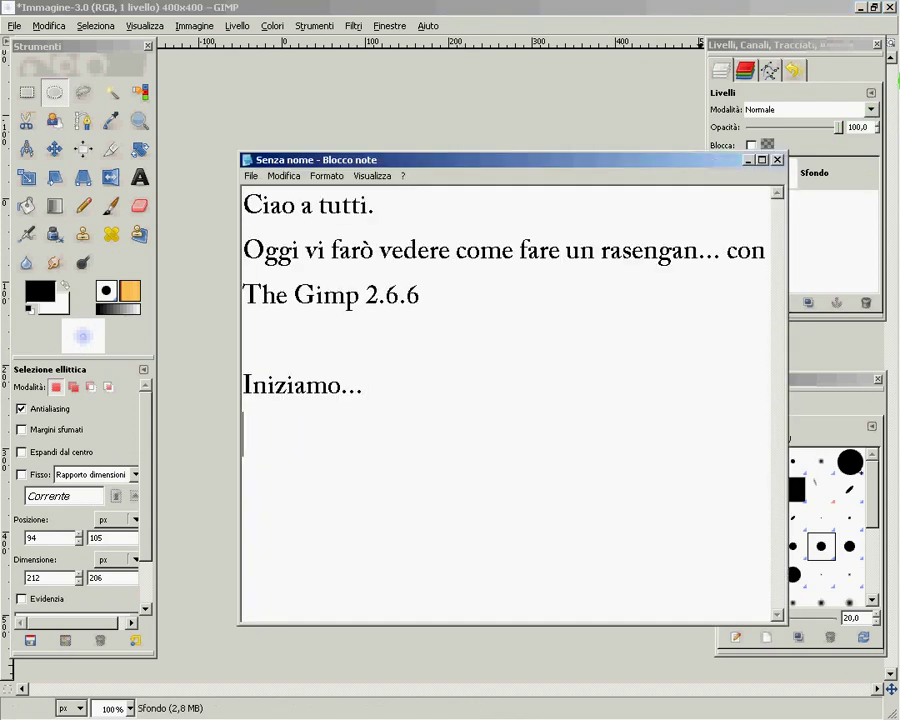
Add the line 'Ecco il risultato fatto di fretta...' and move Notepad aside to show the swirl
key("Return")
type("Ecco il ")
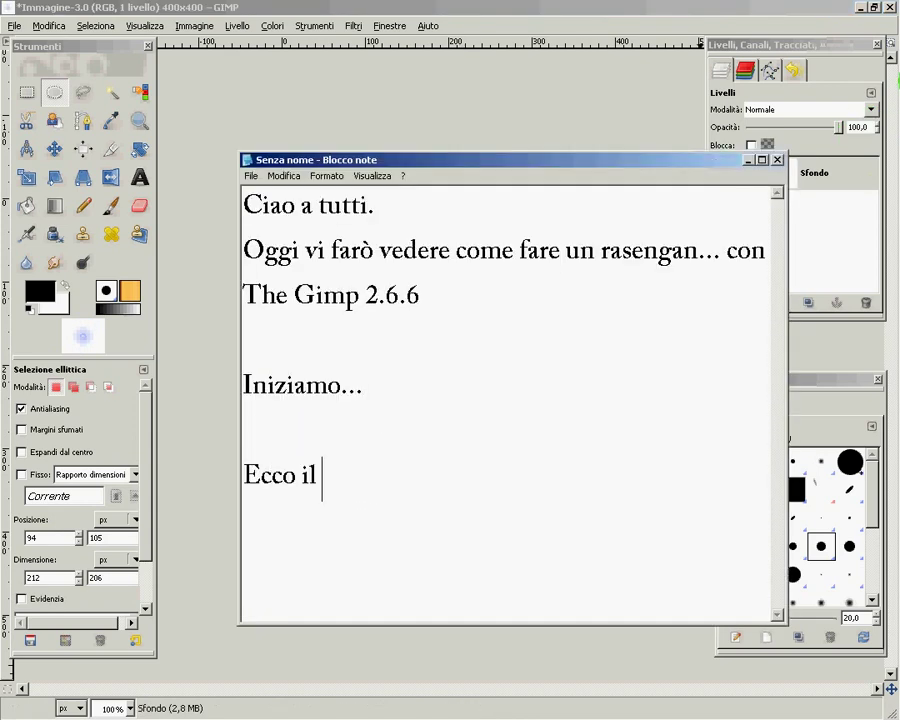
type("risultato ")
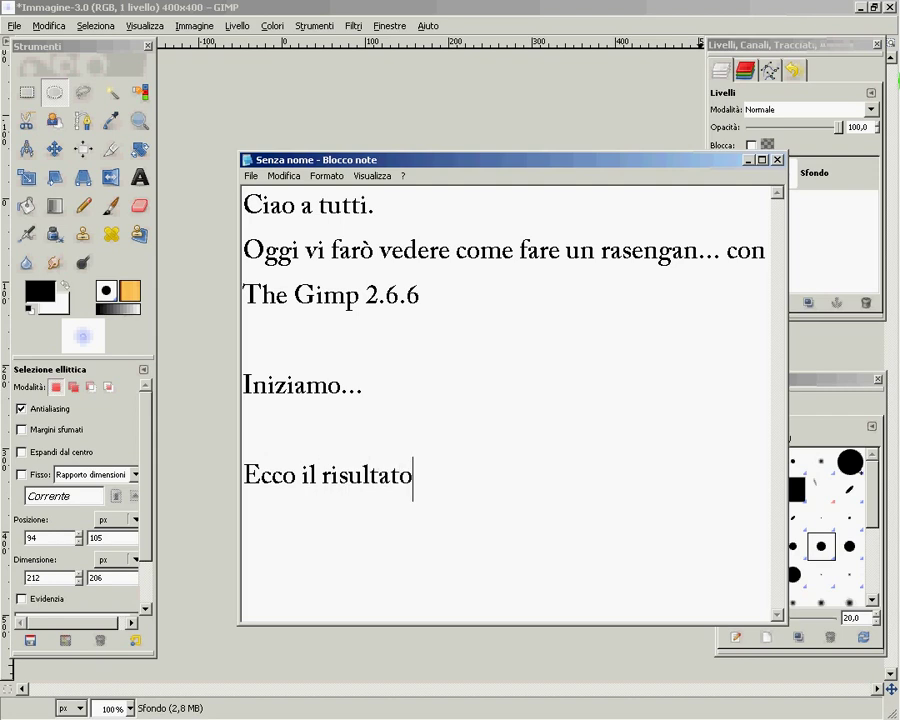
type("fatto ")
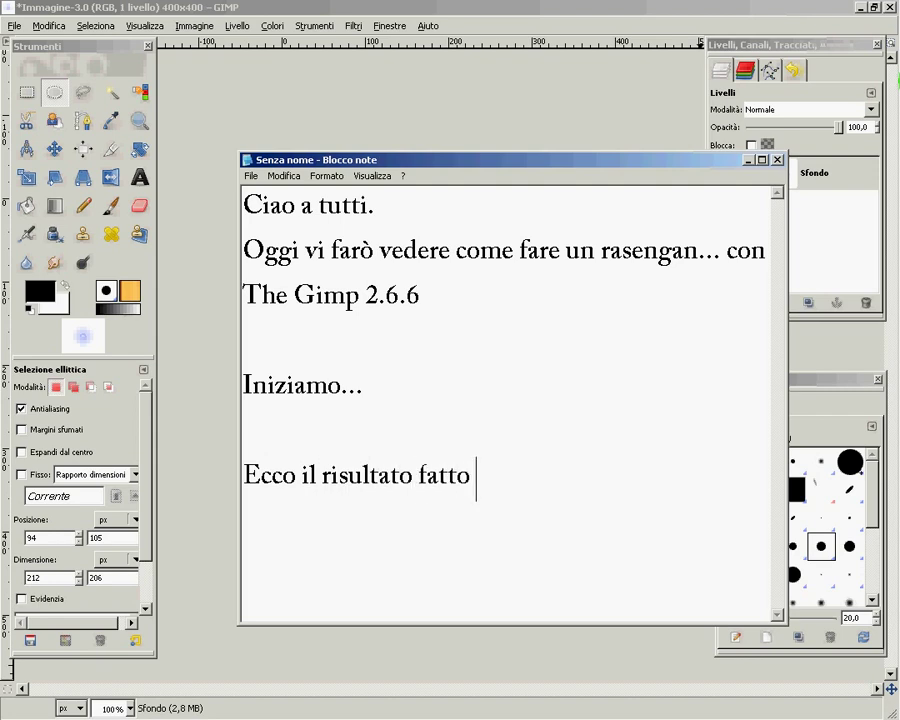
type("di fretta")
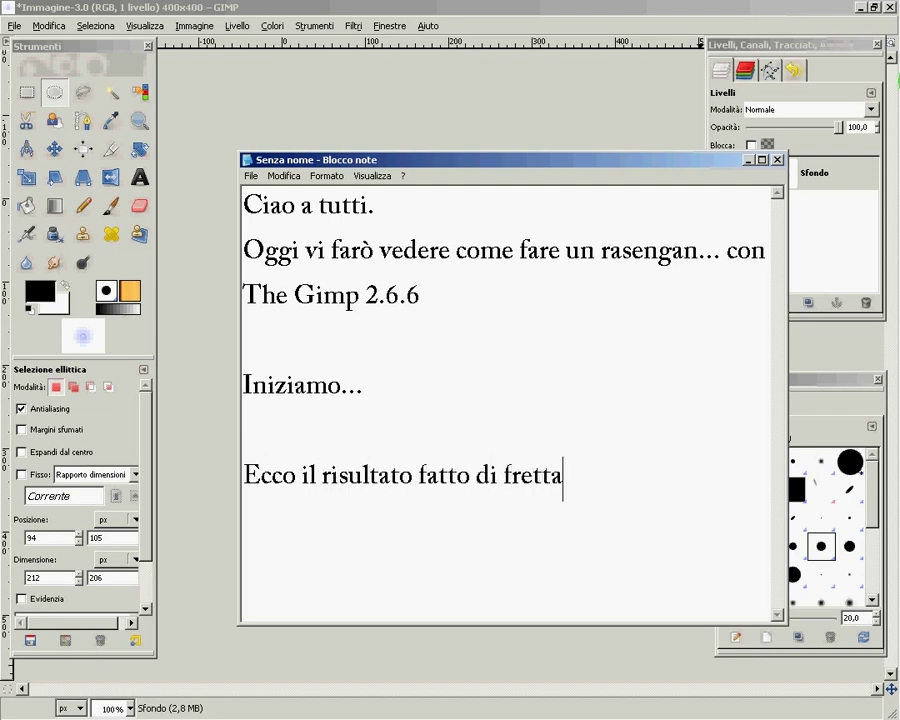
type("...")
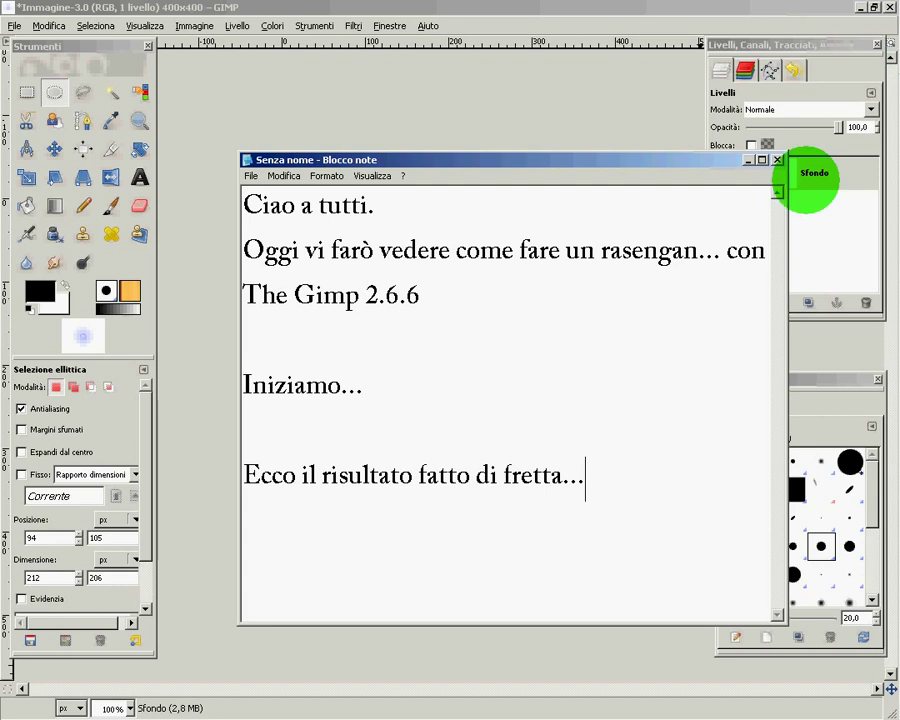
mouse_move(658, 153)
left_mouse_down()
mouse_move(599, 251)
mouse_move(568, 474)
mouse_move(583, 474)
mouse_move(616, 166)
left_mouse_up()
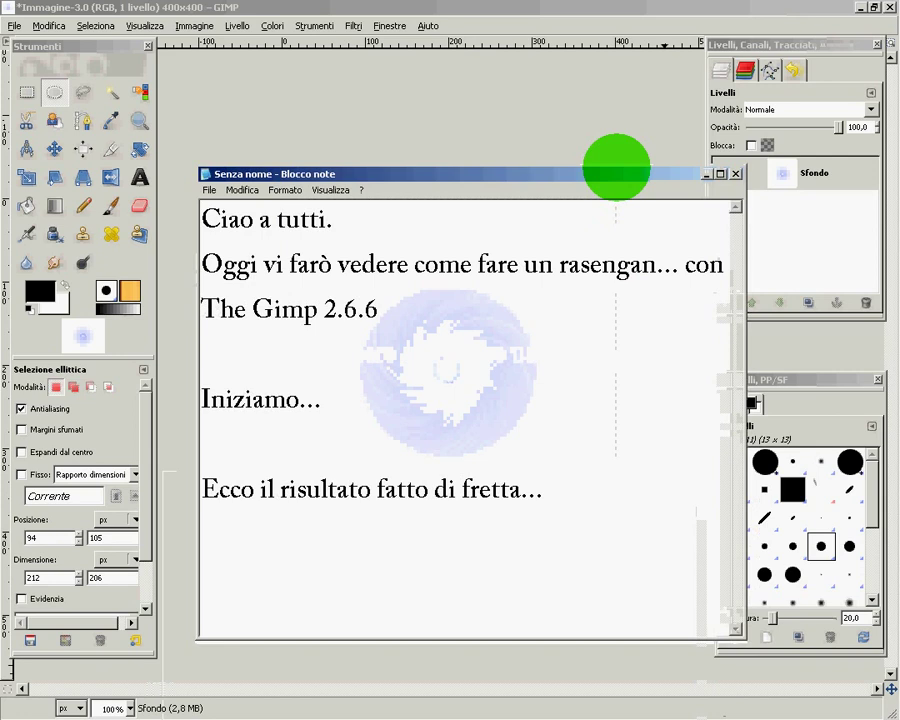
type("P")
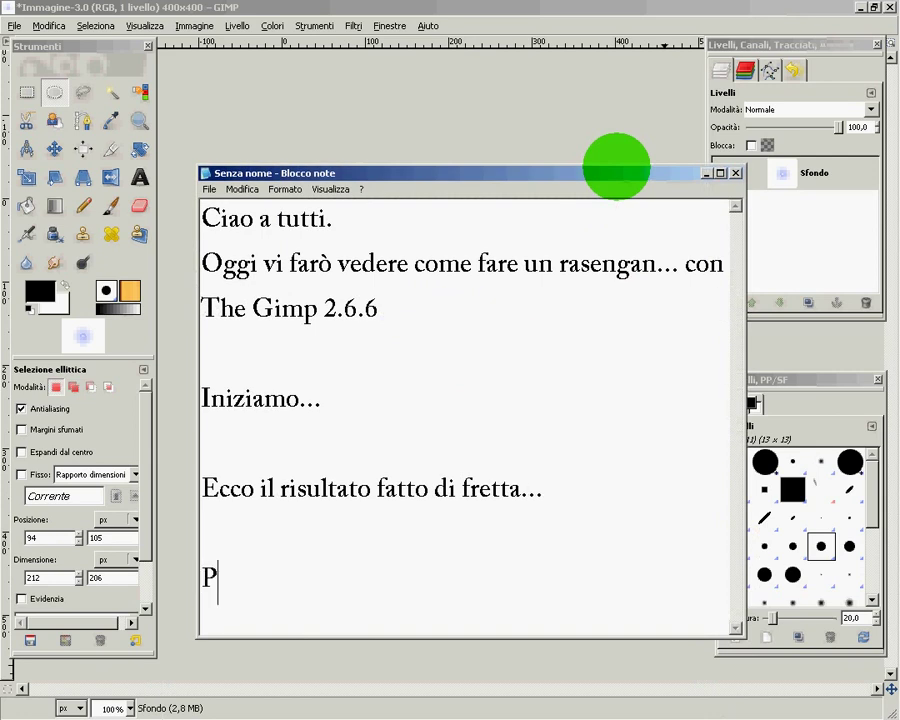
type("er aiu")
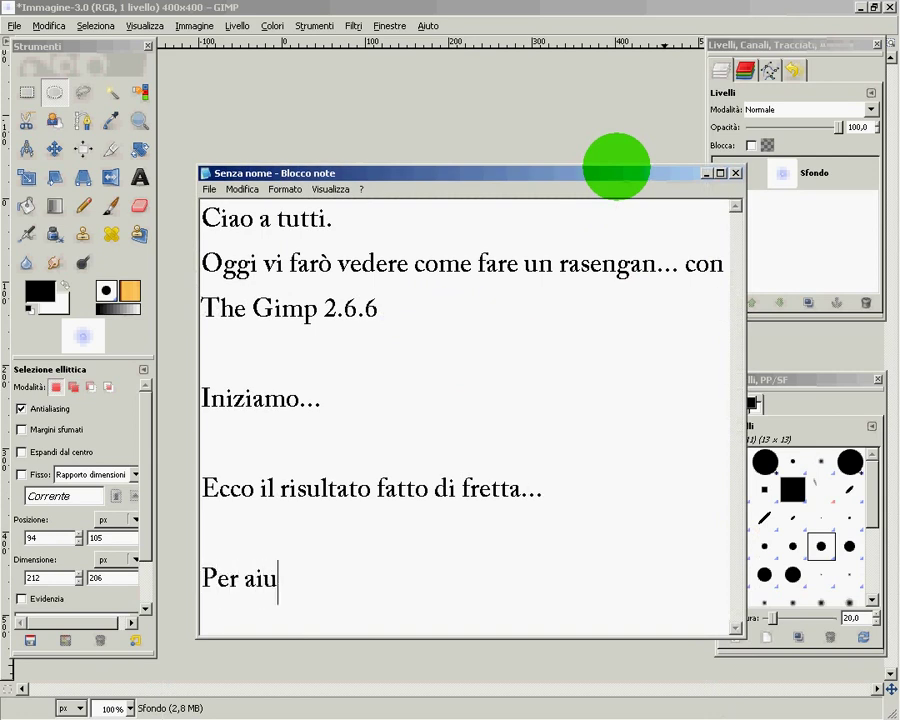
type("to... con")
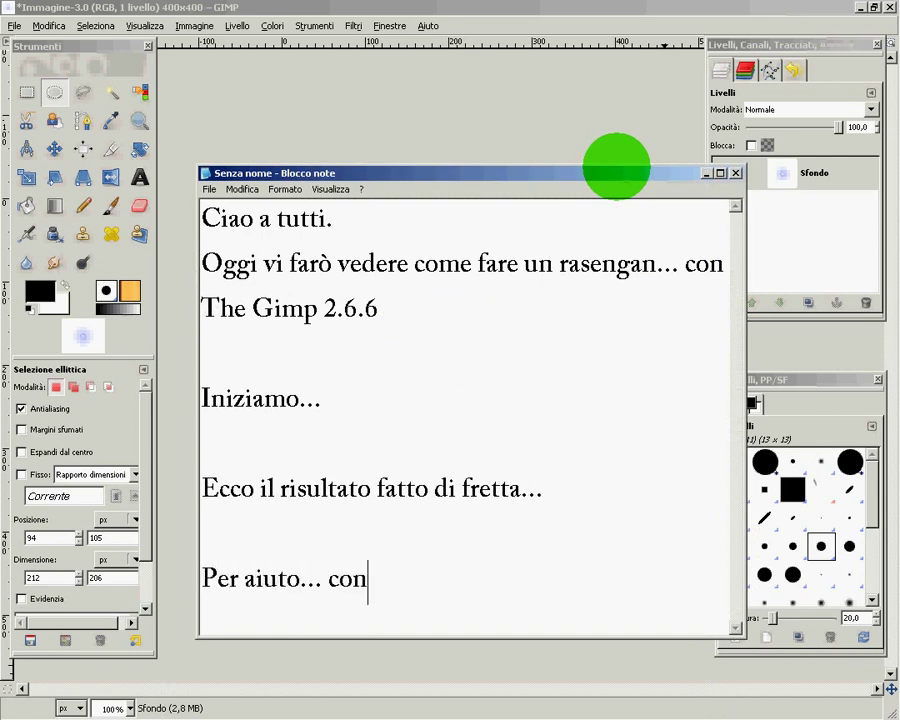
type("tattatem")
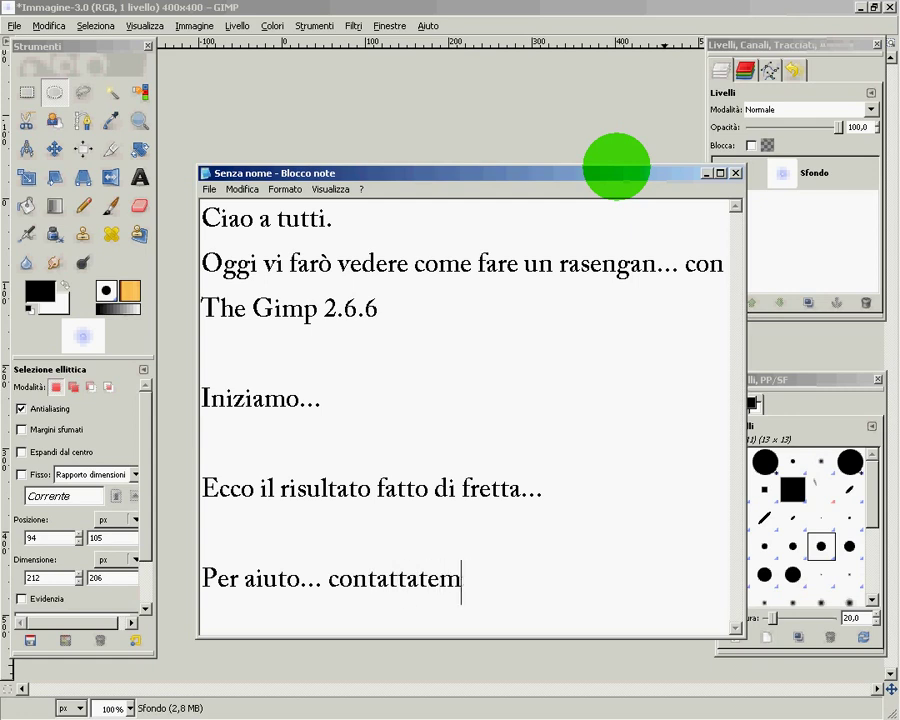
type("i..")
key("Return")
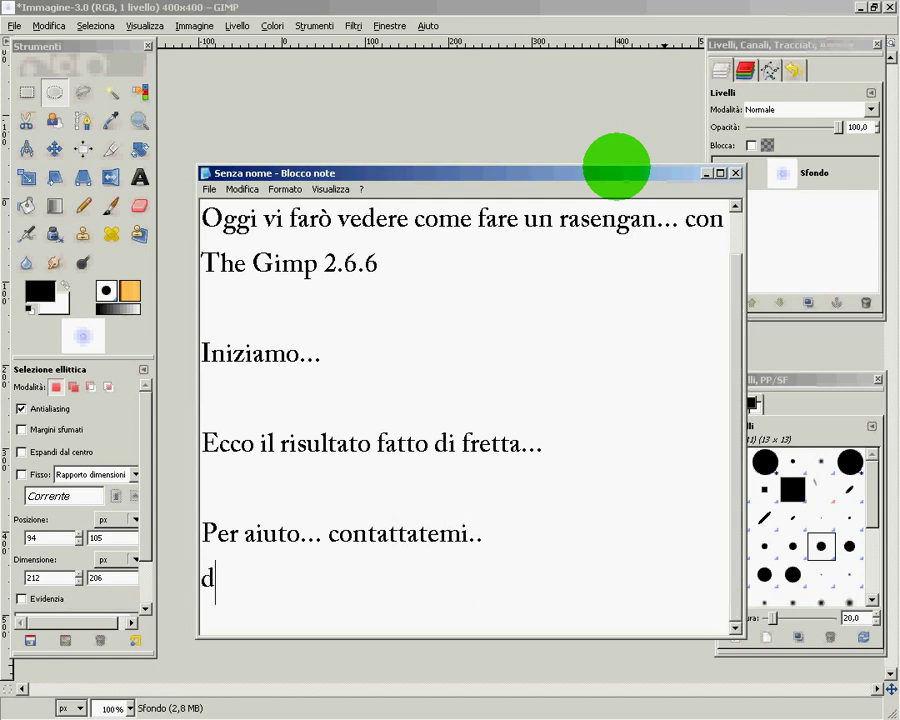
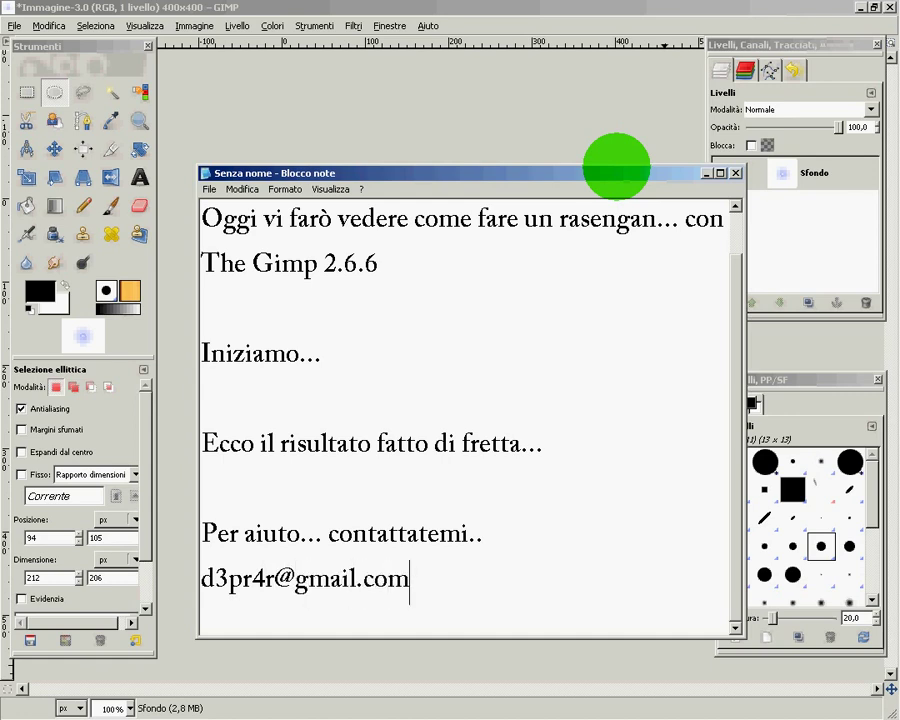
key("Return")
key("Return")
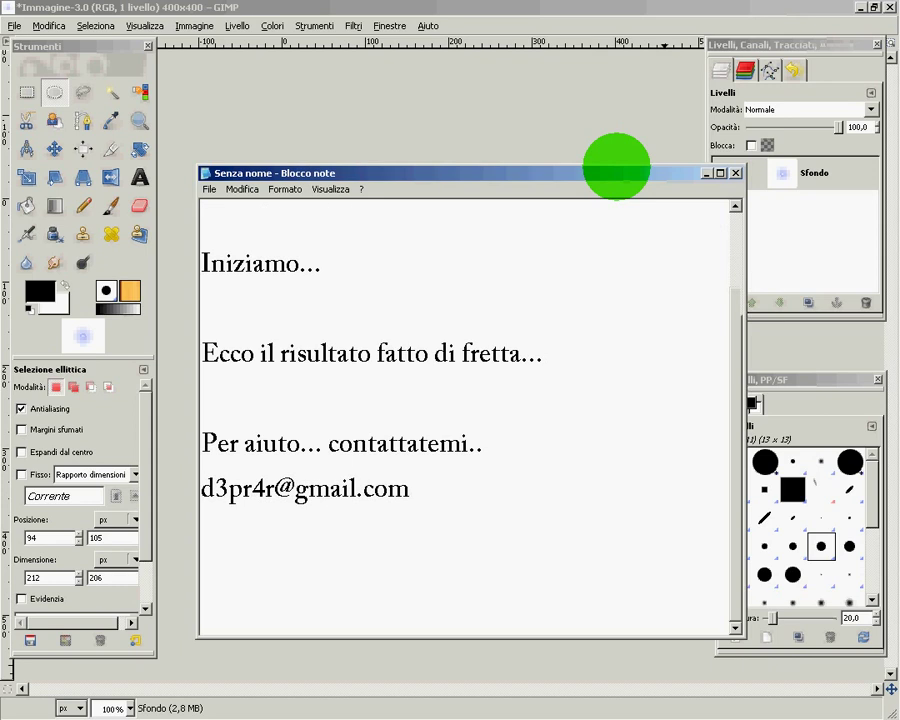
type("http://")
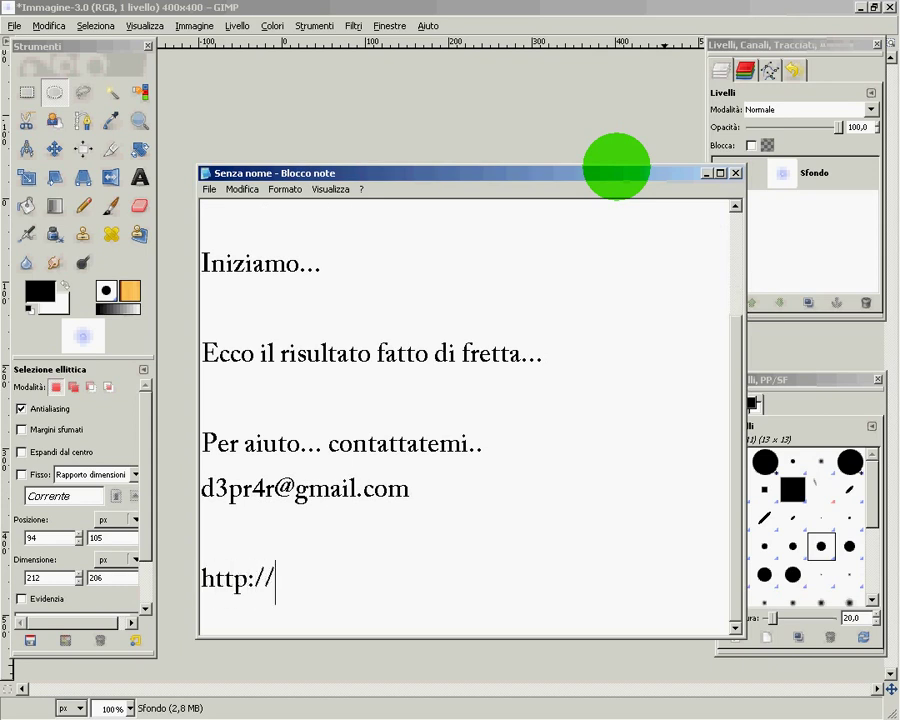
type("hacktoha")
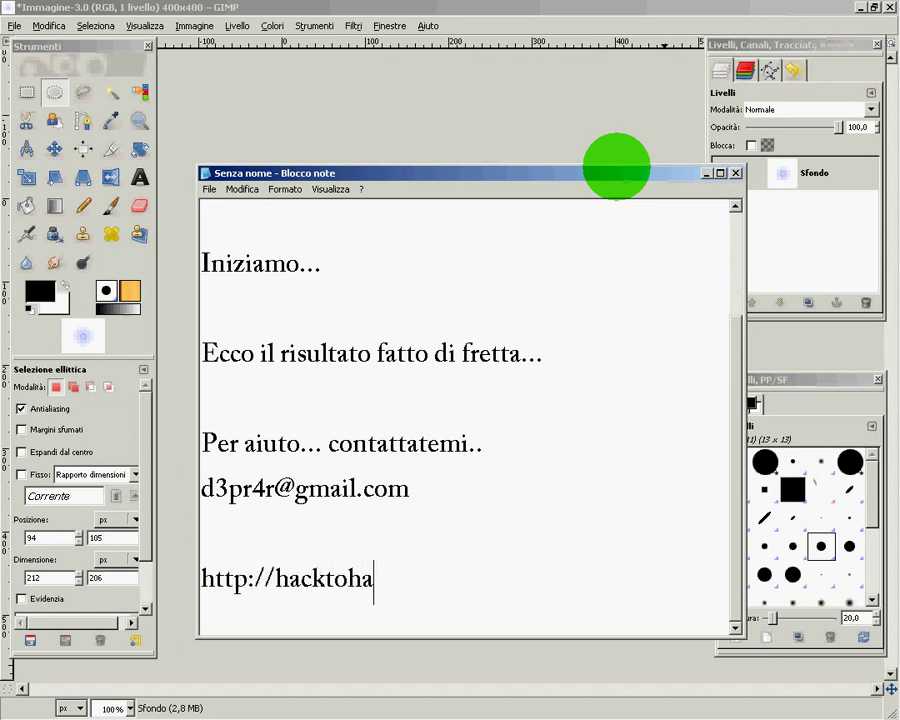
type("ck.forumco")
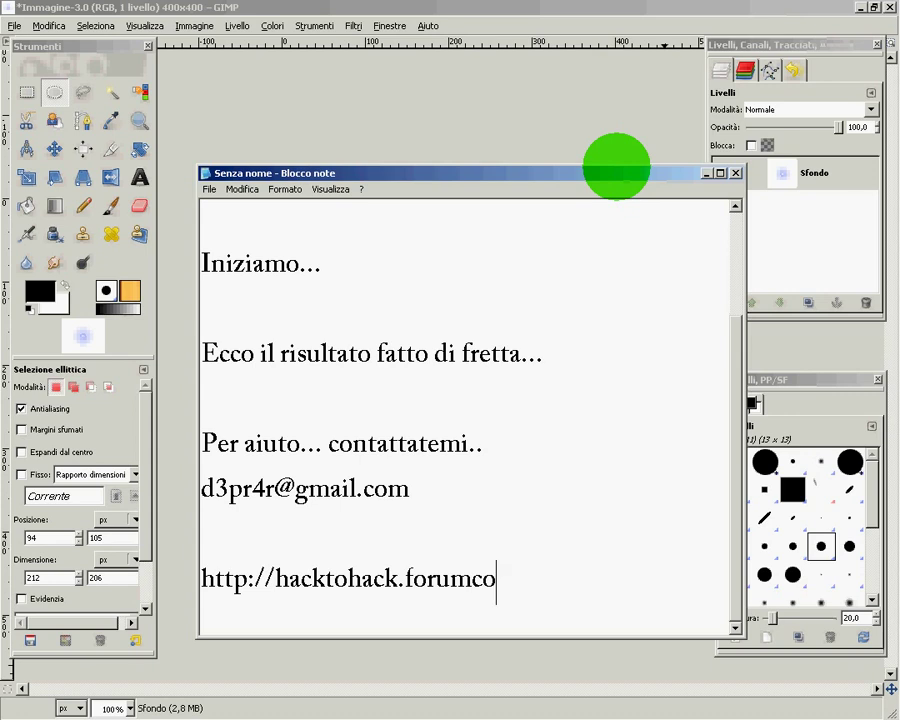
type("mmunity.n")
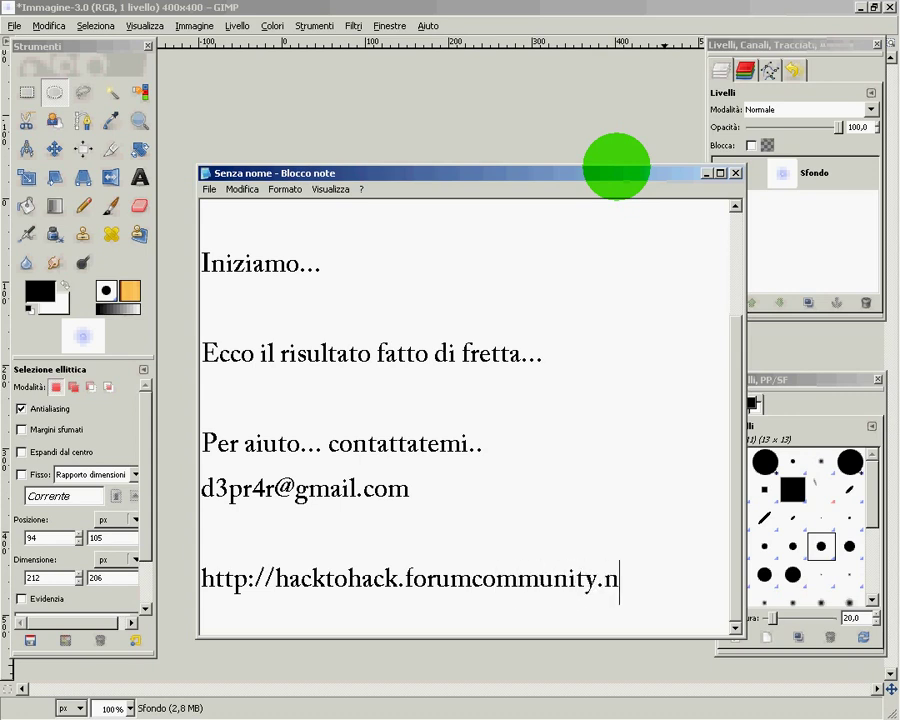
type("et")
Add a © By signature line with the author's nickname and highlight the web address line
key("Return")
key("Return")
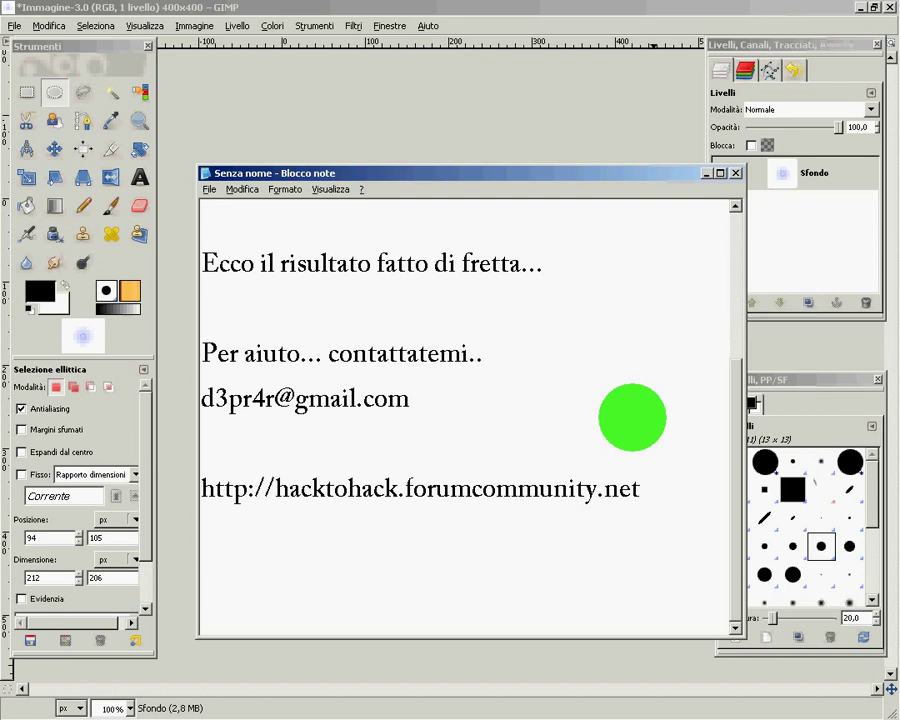
type("© B")
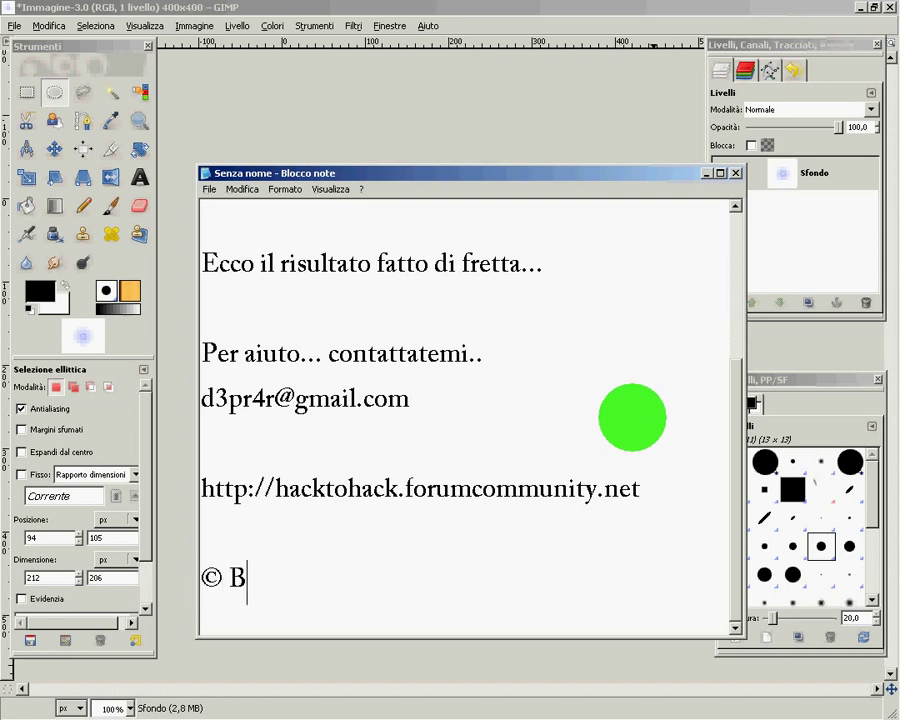
type("y D3pr4r")
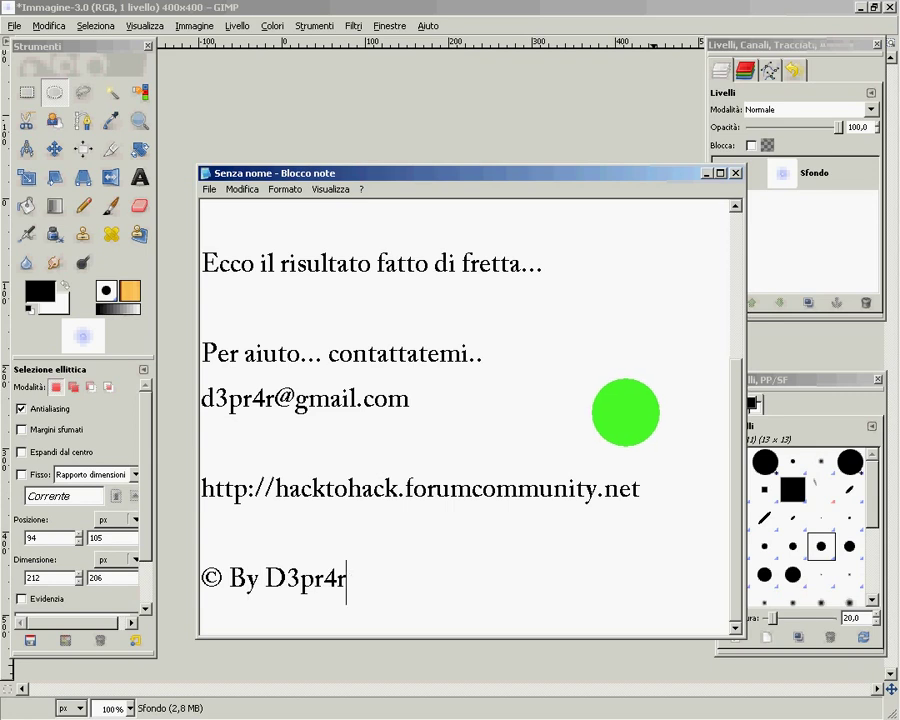
mouse_move(648, 492)
left_mouse_down()
mouse_move(609, 482)
mouse_move(201, 492)
left_mouse_up()
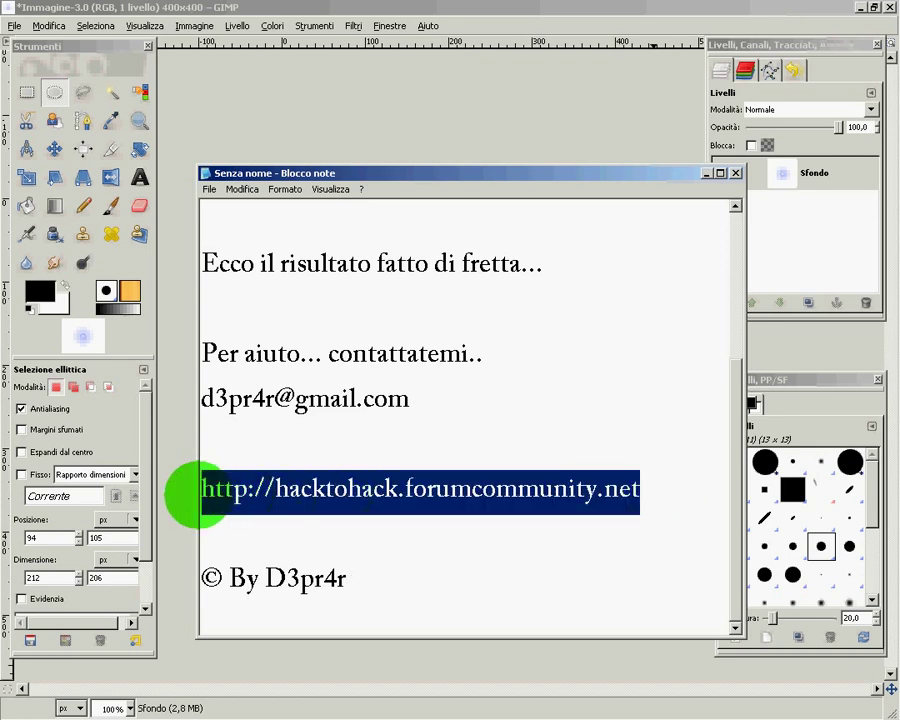
mouse_move(454, 402)
left_mouse_down()
mouse_move(321, 381)
mouse_move(185, 391)
left_mouse_up()
left_click(201, 490)
left_click_drag(201, 490, 679, 490)
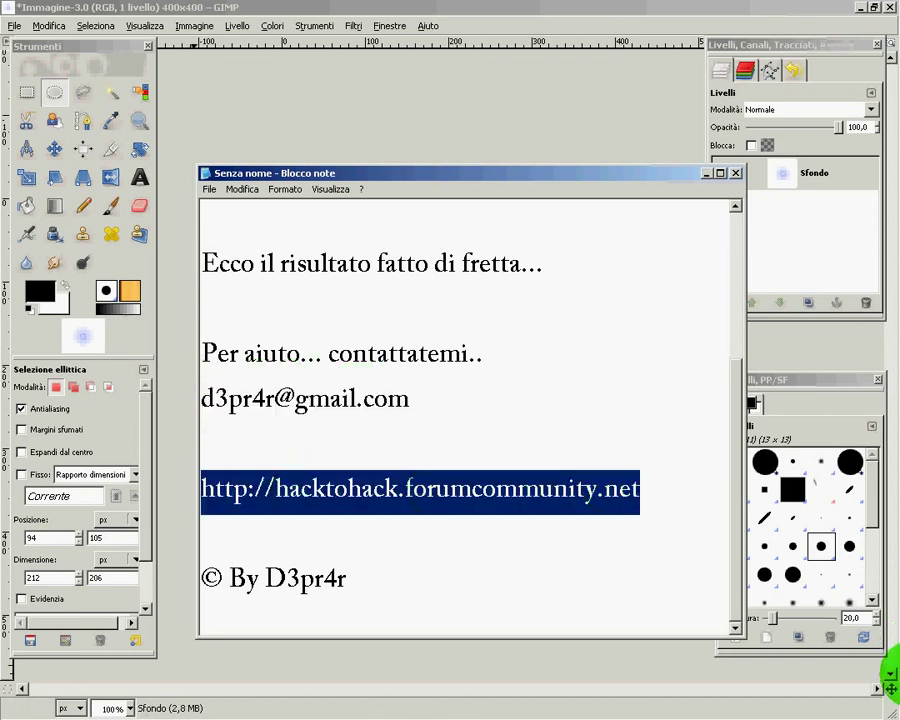